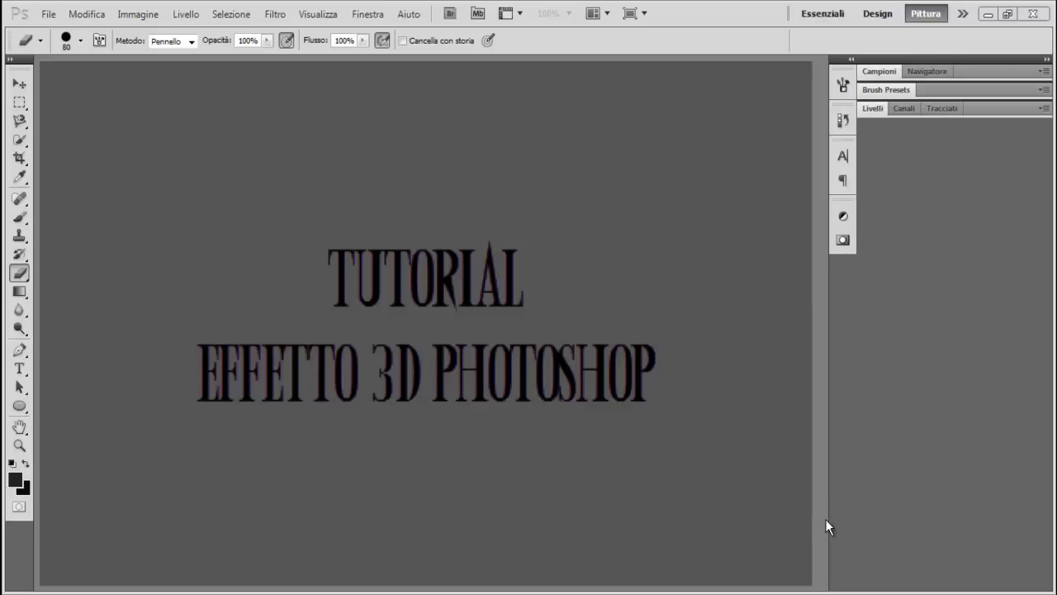
- Create a new blank white canvas from the File menu
click(48, 14)
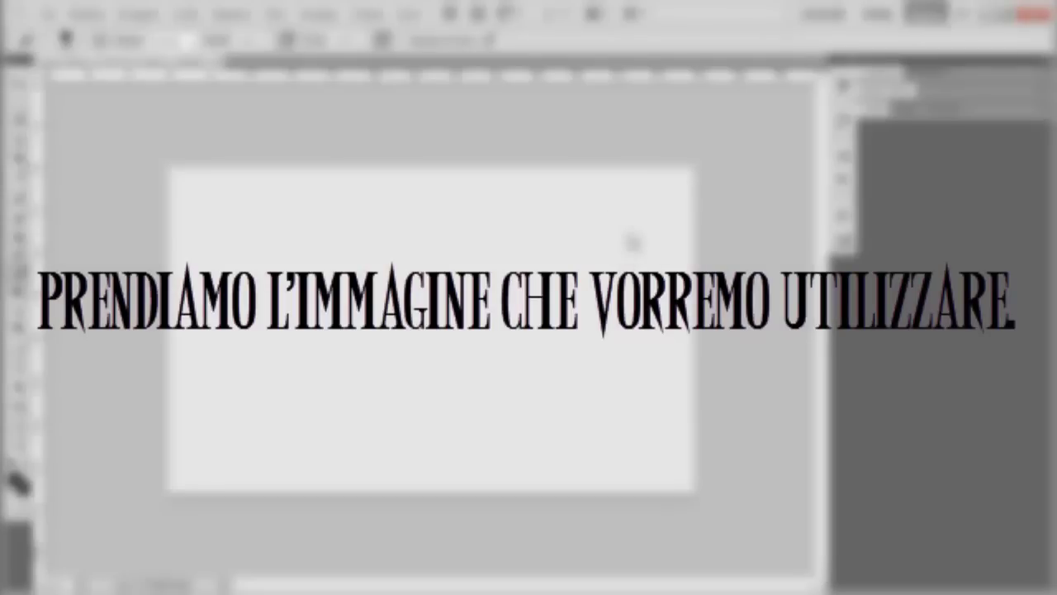
- Open the assassin image into the document
click(48, 14)
click(66, 43)
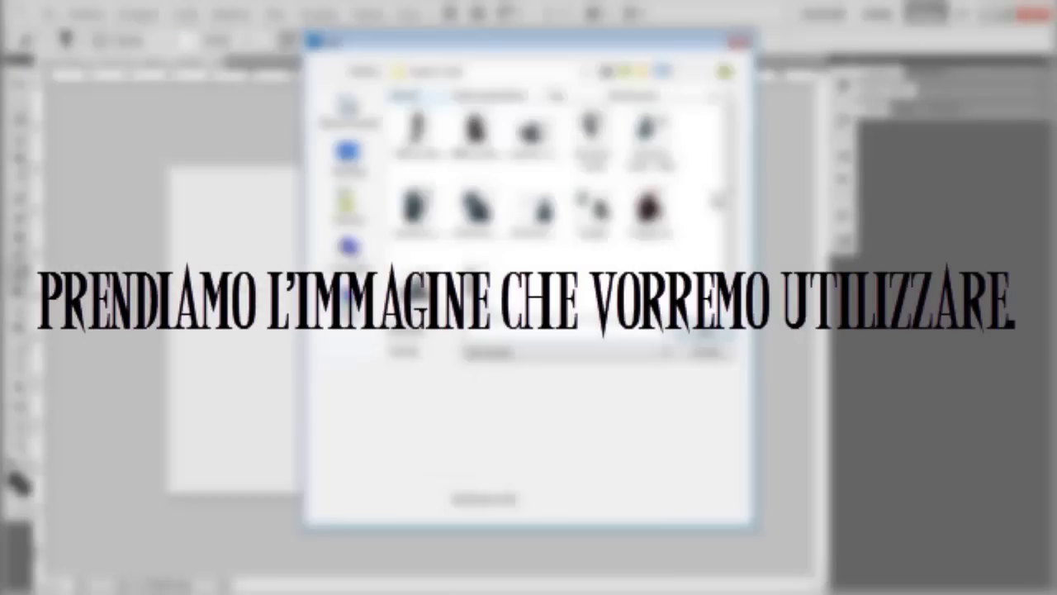
double_click(543, 210)
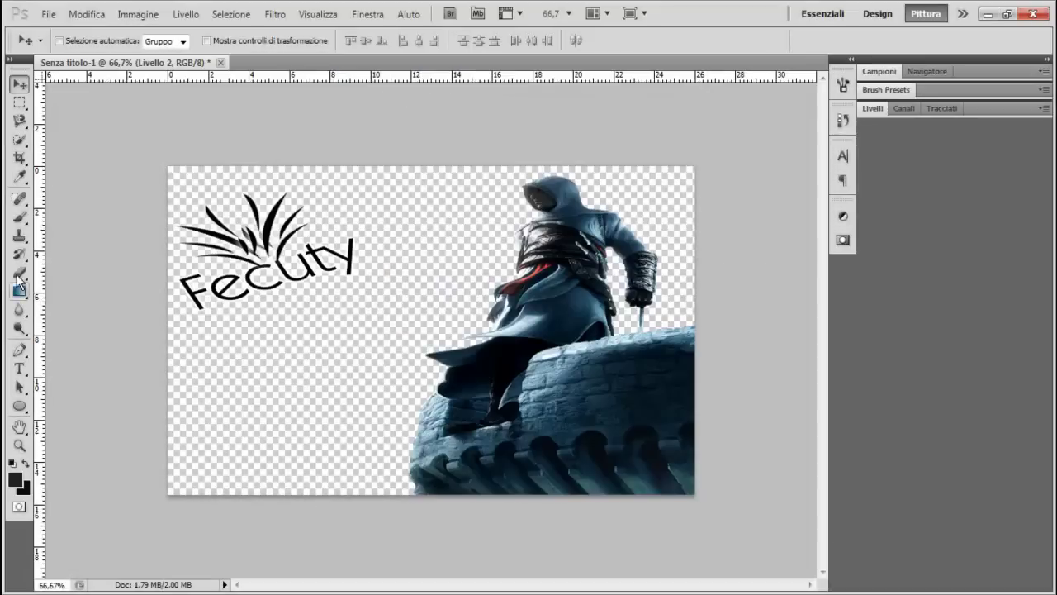
- Erase the Fecuty logo at the top-left and select Livello 1
mouse_move(311, 223)
mouse_down()
mouse_move(201, 259)
mouse_move(349, 286)
mouse_move(288, 240)
mouse_up()
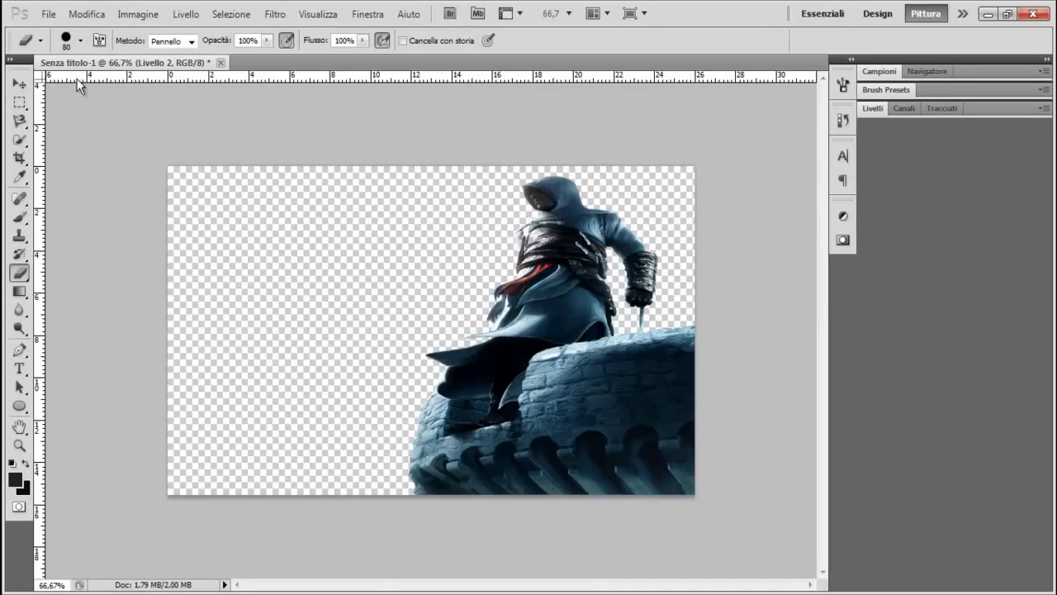
click(874, 108)
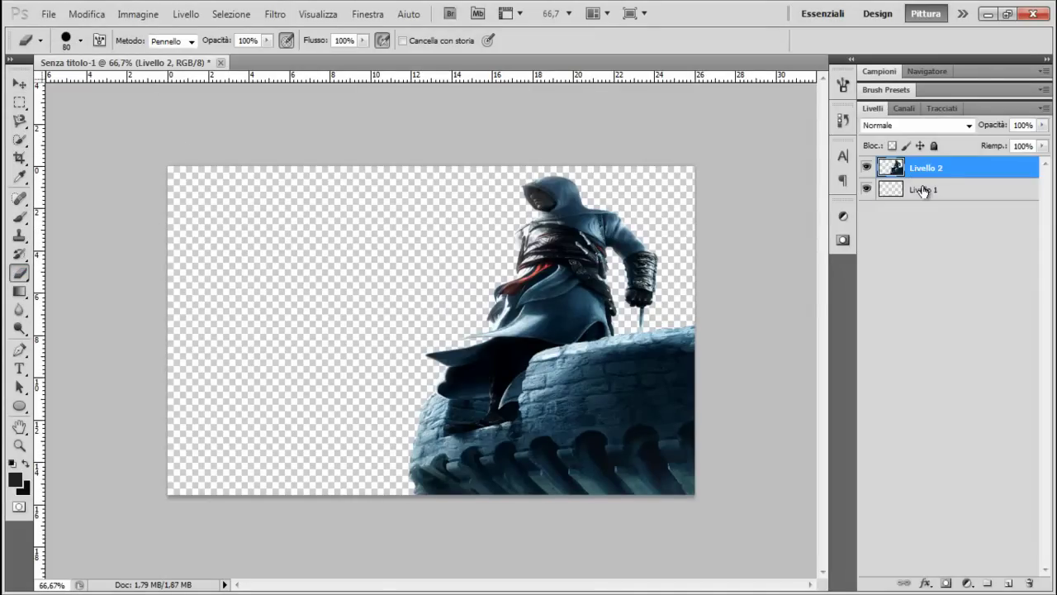
click(923, 191)
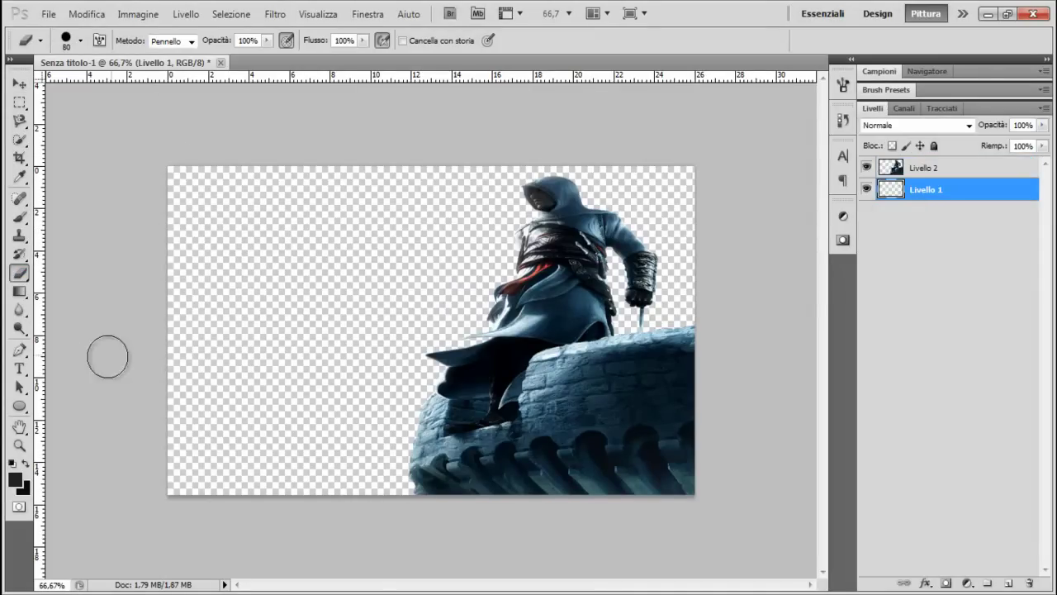
- Fill Livello 1 with a dark black-grey gradient, then select Livello 2
click(20, 291)
drag(407, 141, 172, 454)
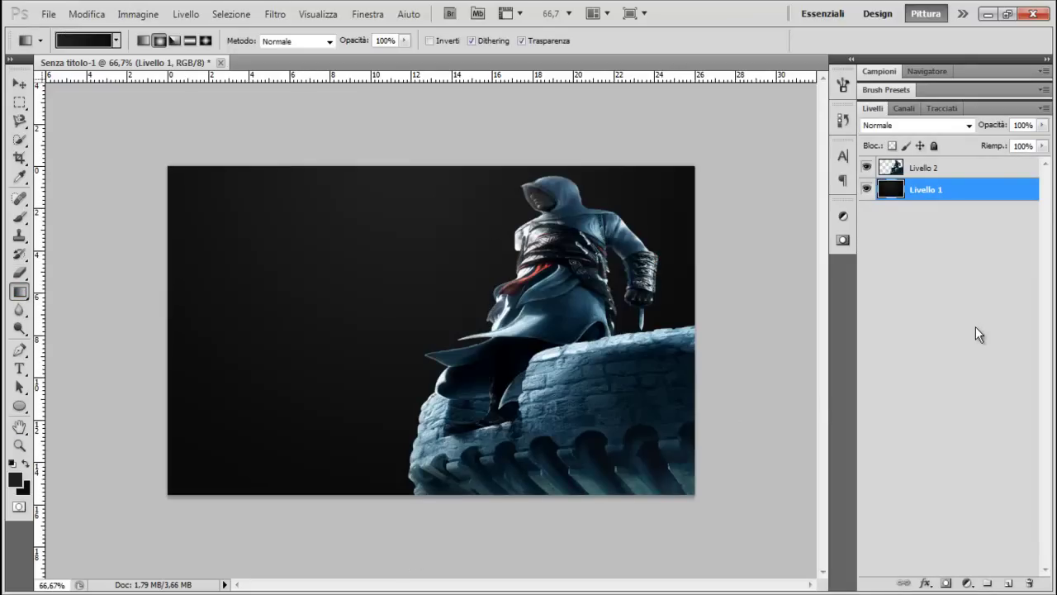
key(alt+bracketright)
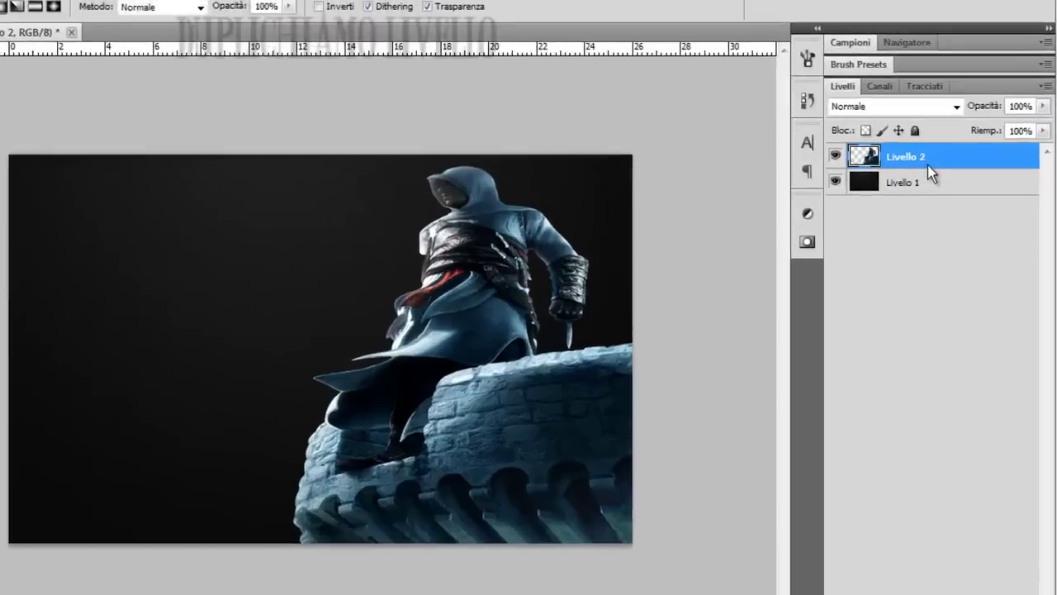
- Duplicate Livello 2 into a Livello 2 copia layer above it
right_click(941, 173)
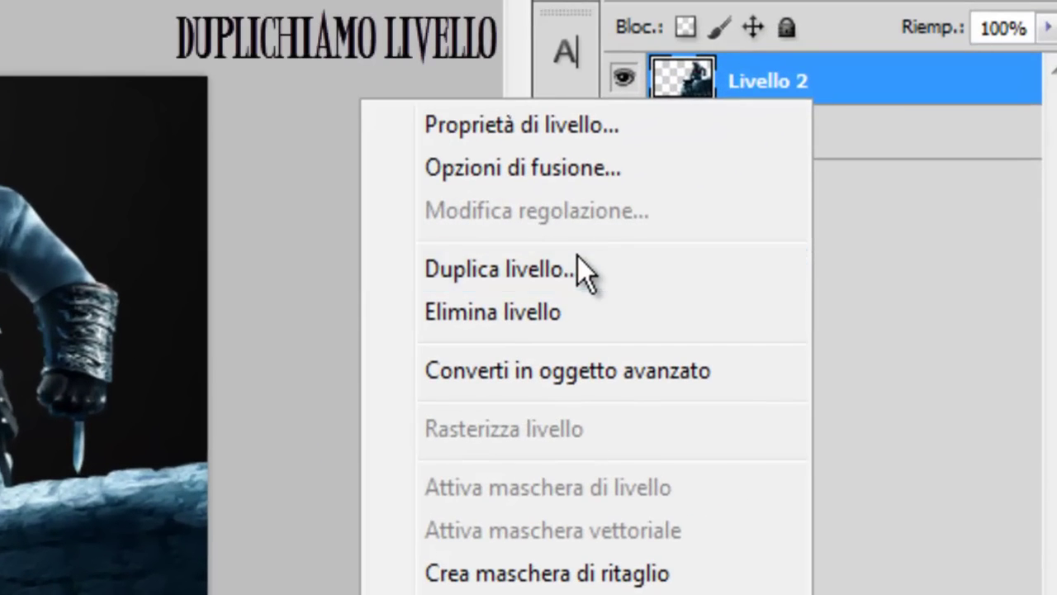
click(577, 256)
click(762, 172)
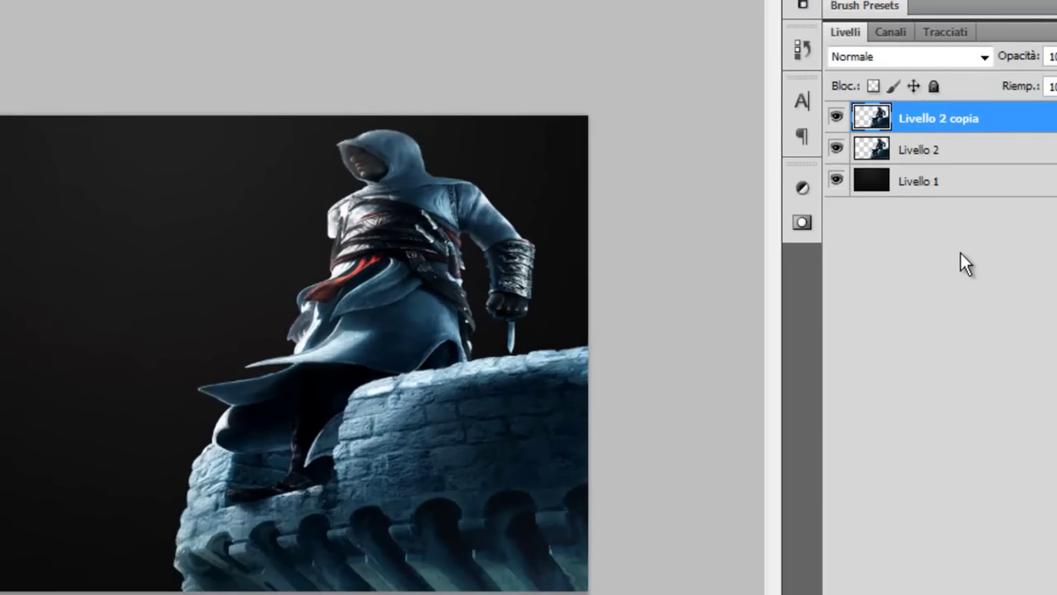
click(960, 250)
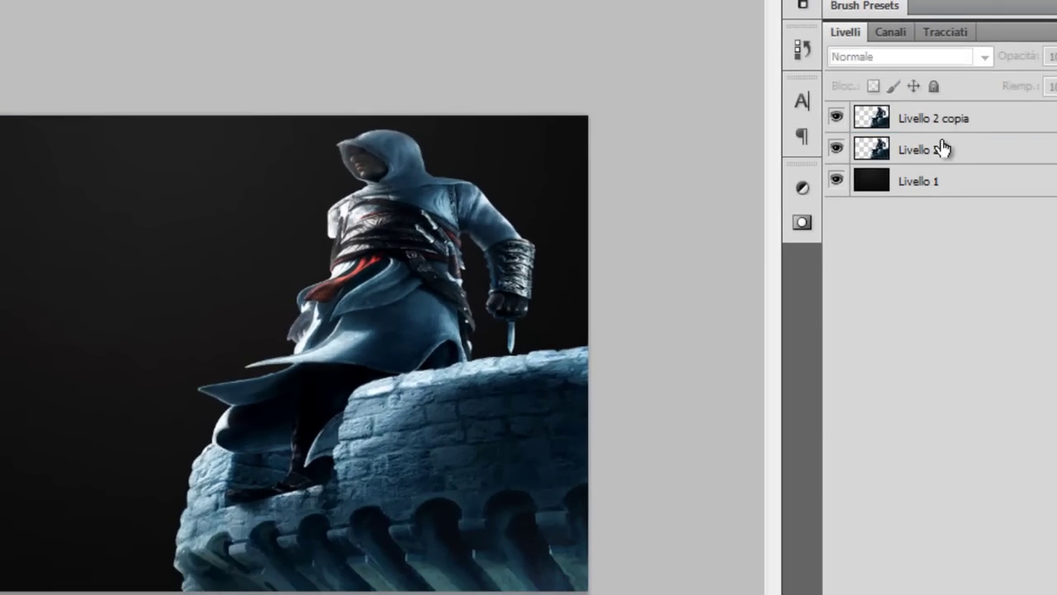
double_click(937, 119)
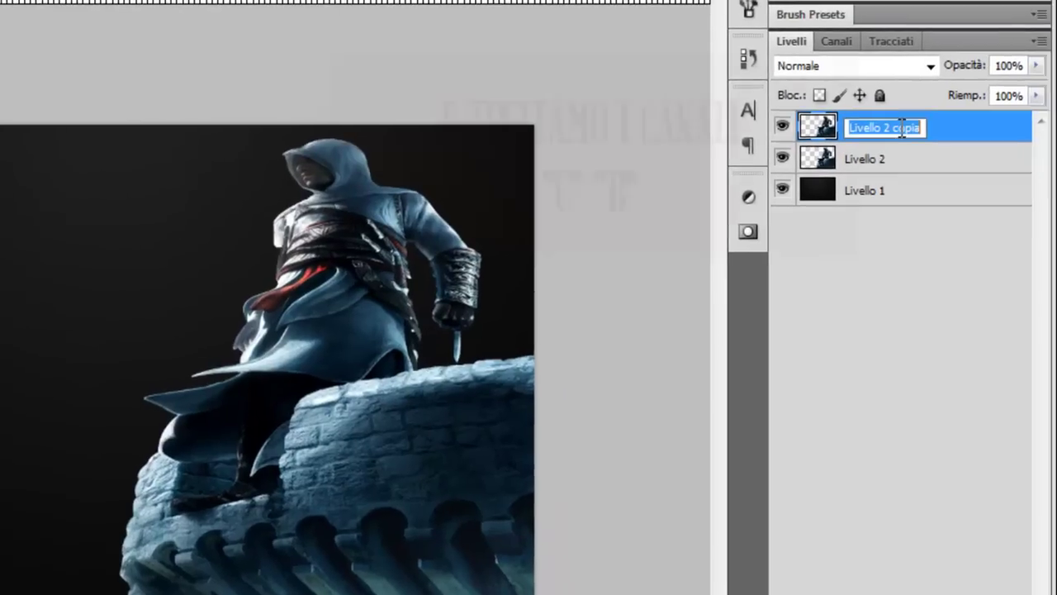
double_click(937, 129)
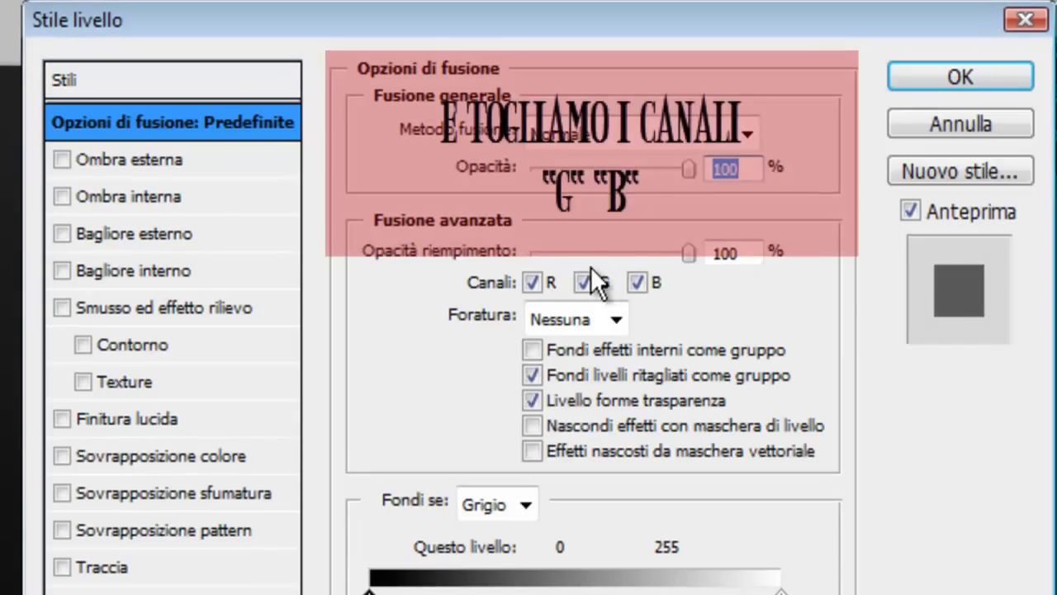
- Limit Livello 2 copia's blending to the R channel by unchecking G and B
click(581, 282)
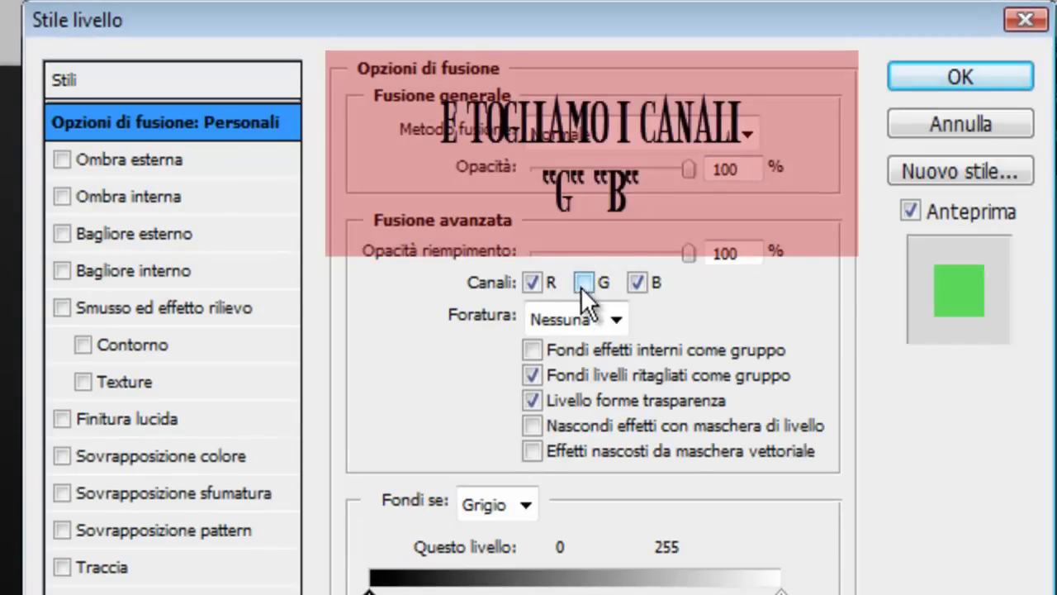
click(636, 282)
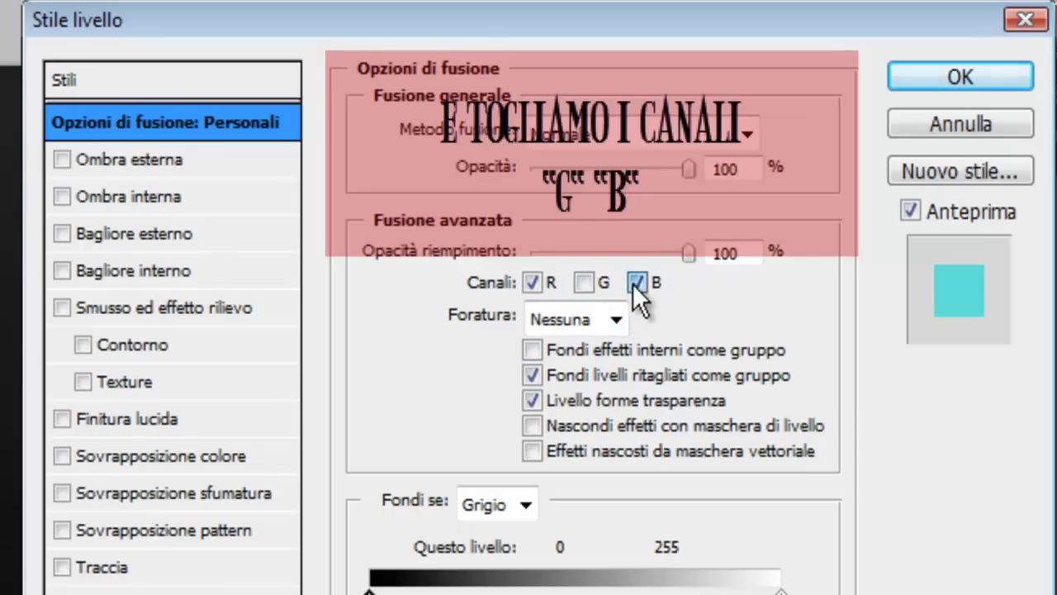
click(913, 76)
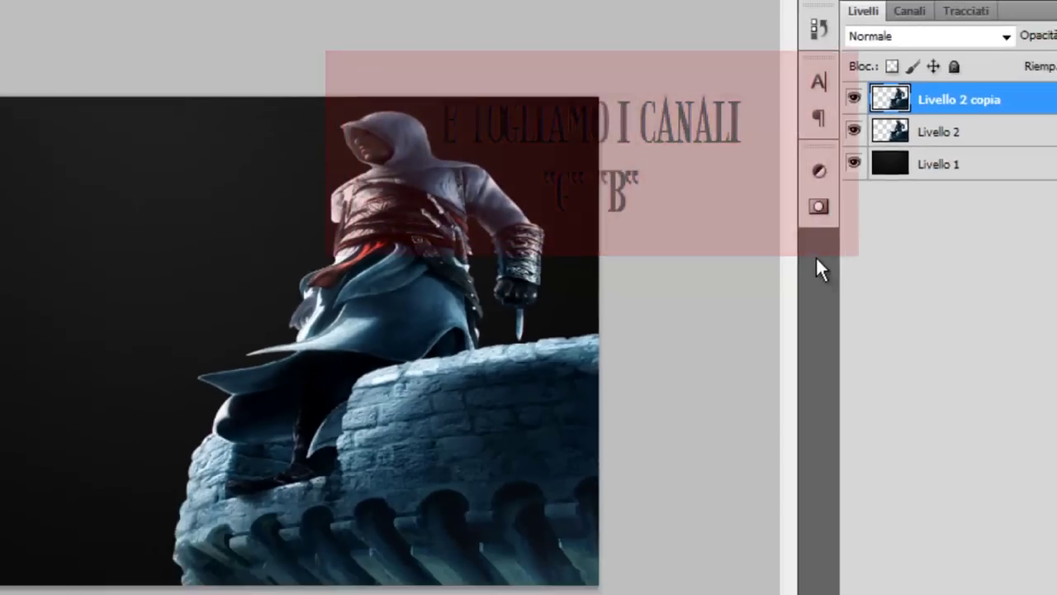
- Limit Livello 2's blending to G and B by unchecking the R channel
click(906, 137)
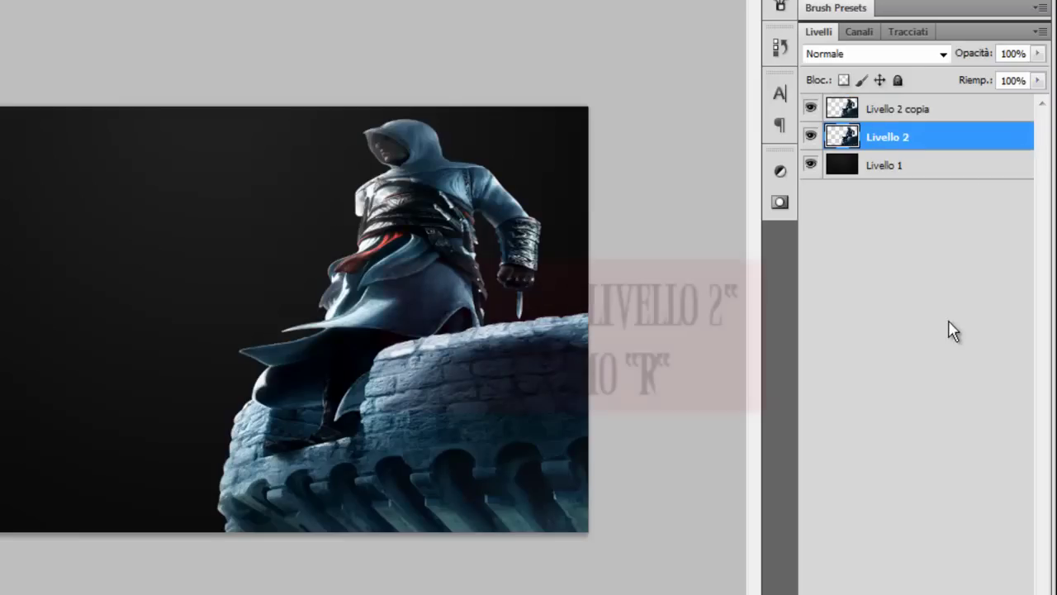
double_click(926, 137)
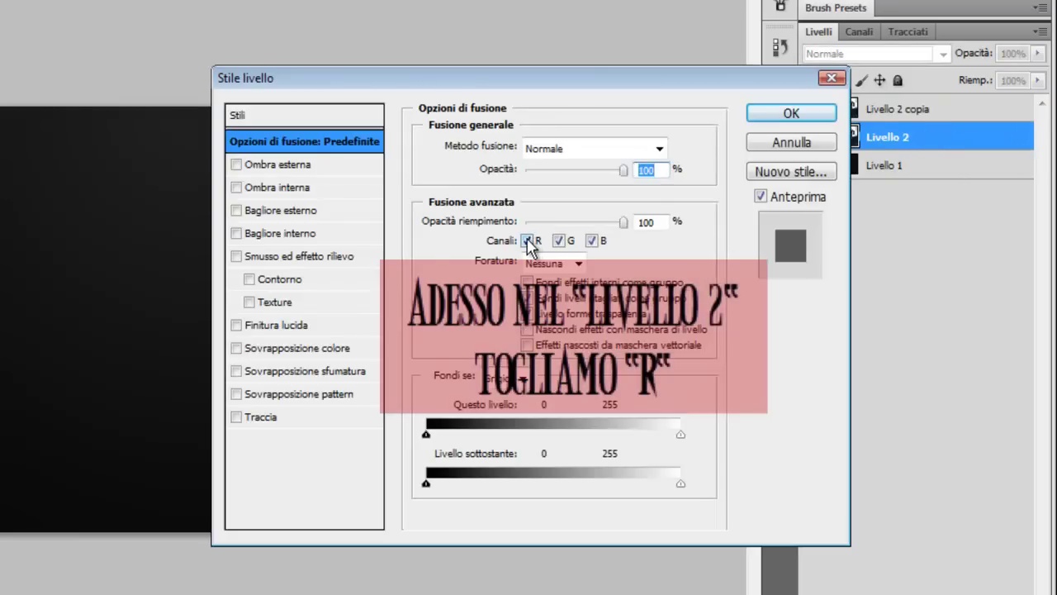
click(528, 241)
click(776, 120)
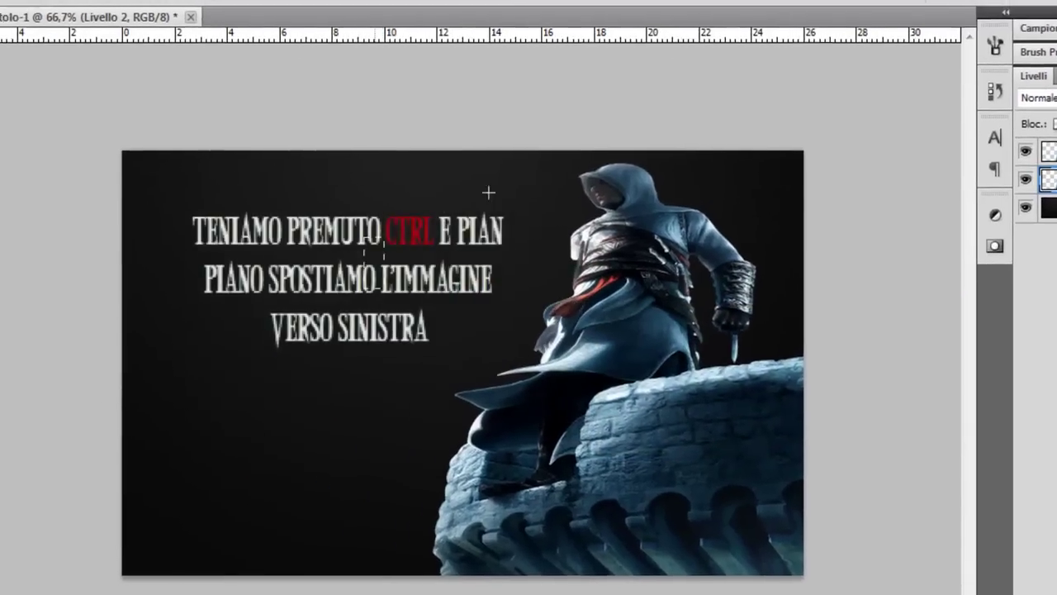
- Nudge the figure layer slightly left to create the red/cyan 3D fringe
drag(488, 193, 576, 167)
drag(385, 179, 289, 256)
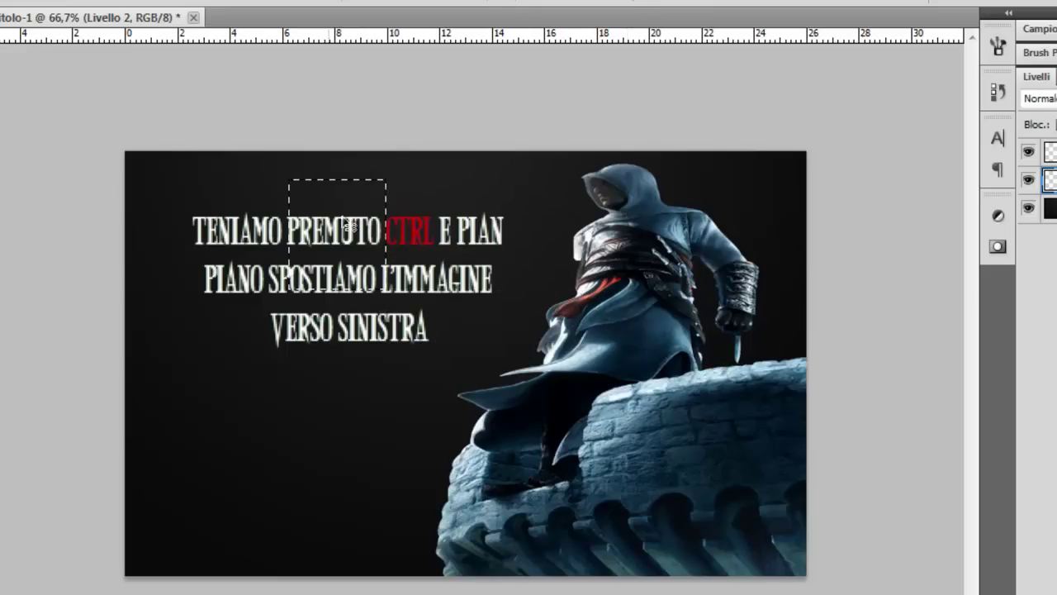
click(97, 182)
drag(97, 182, 48, 142)
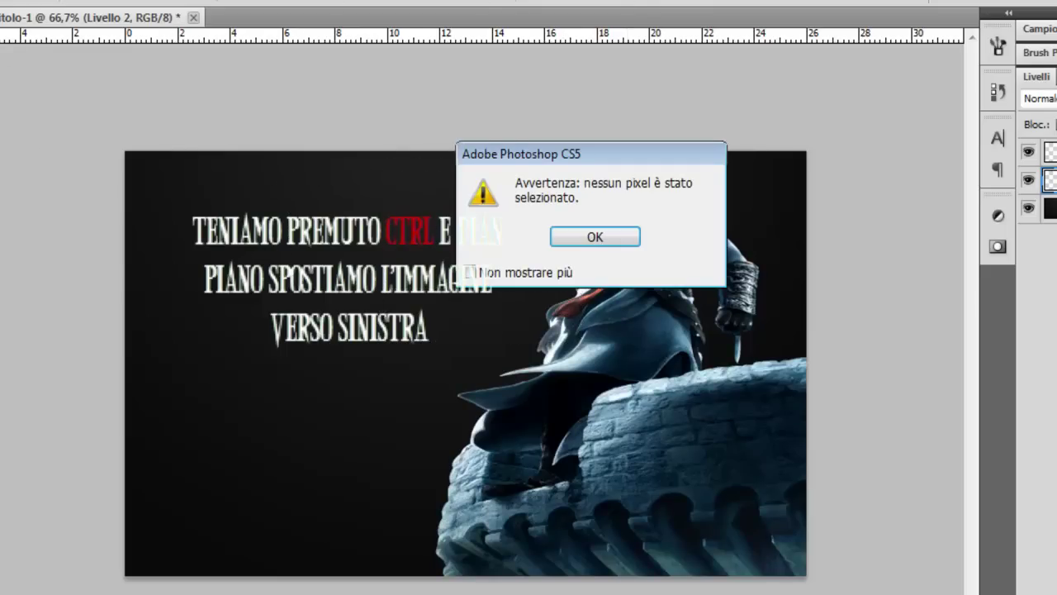
click(591, 237)
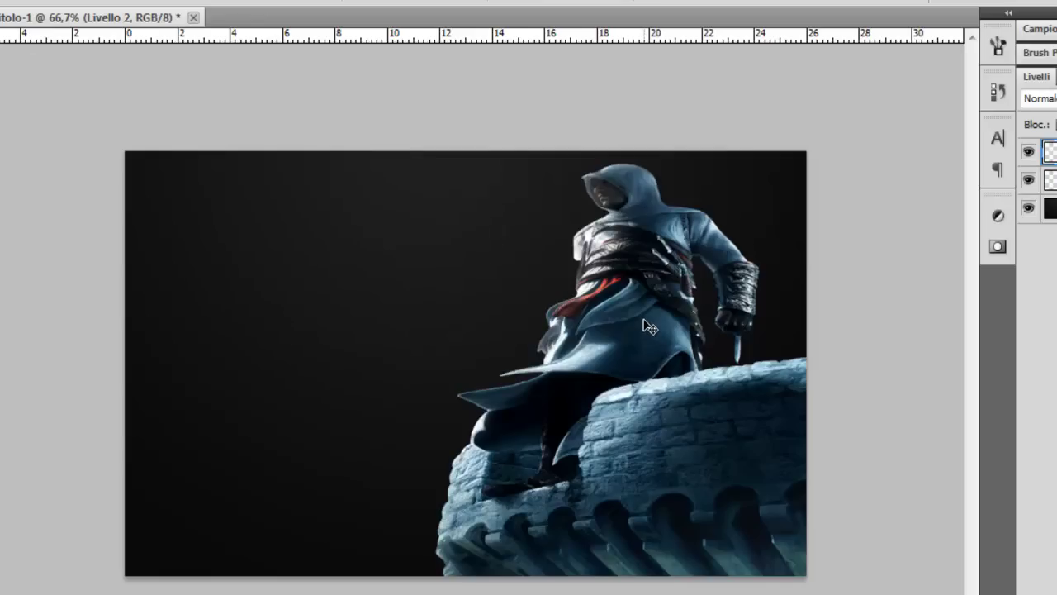
drag(647, 327, 642, 327)
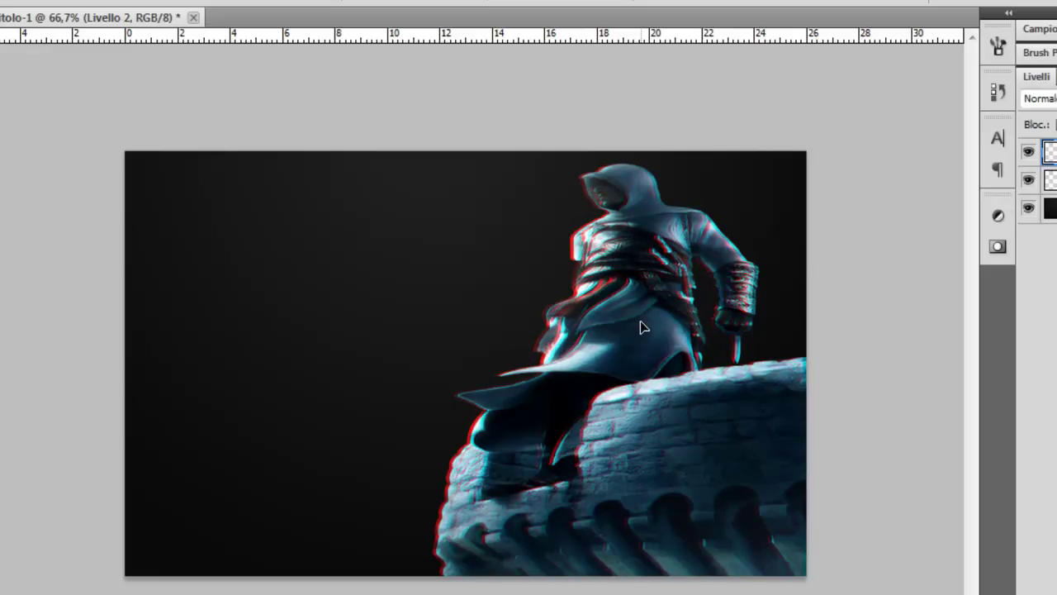
key(ctrl+j)
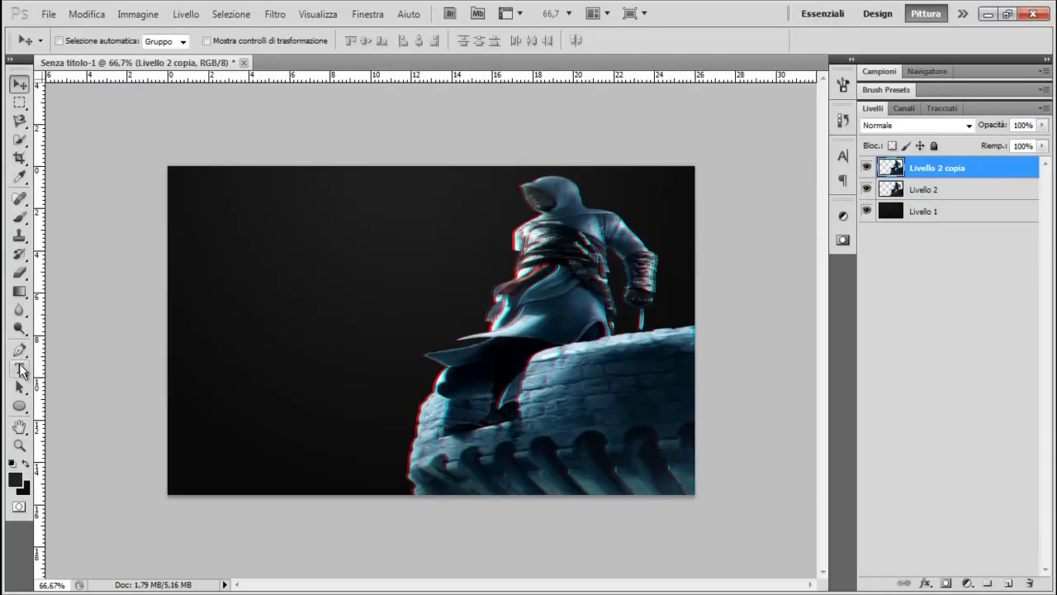
click(20, 370)
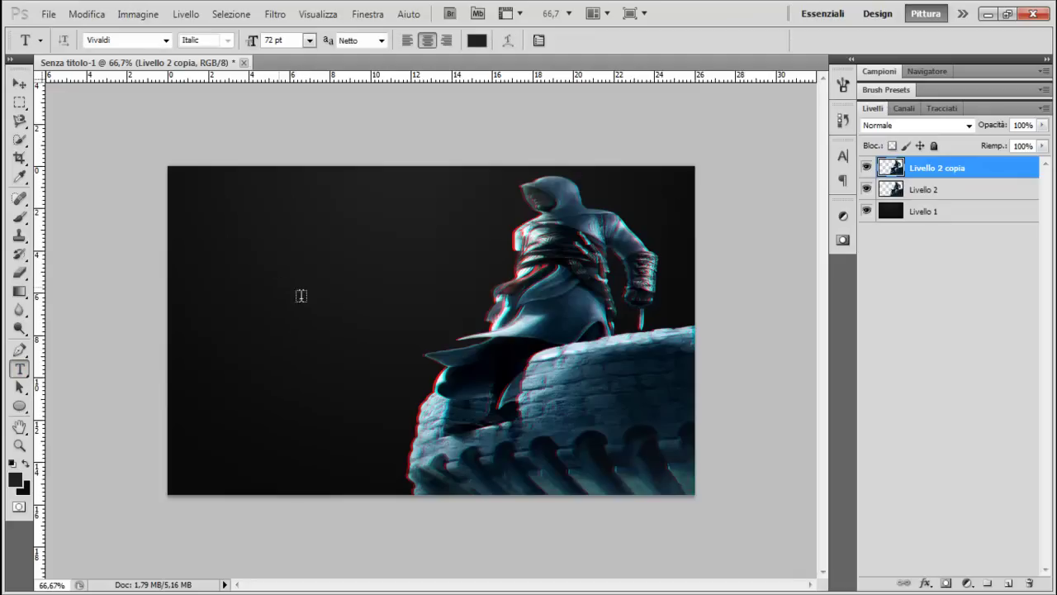
- Type the title text and set its font to X360 by Redge
click(278, 284)
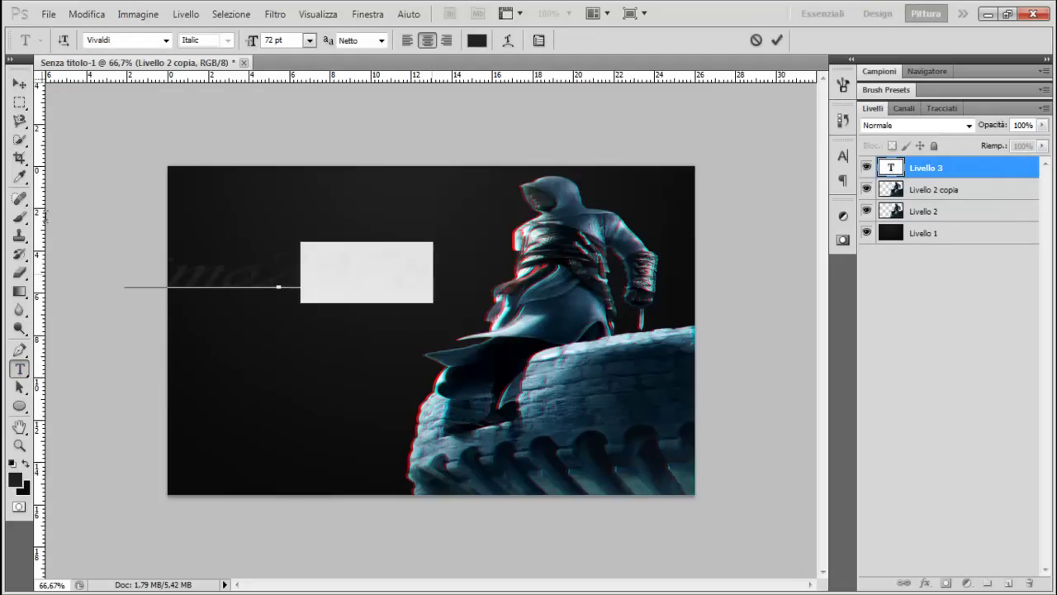
drag(423, 272, 126, 273)
click(166, 40)
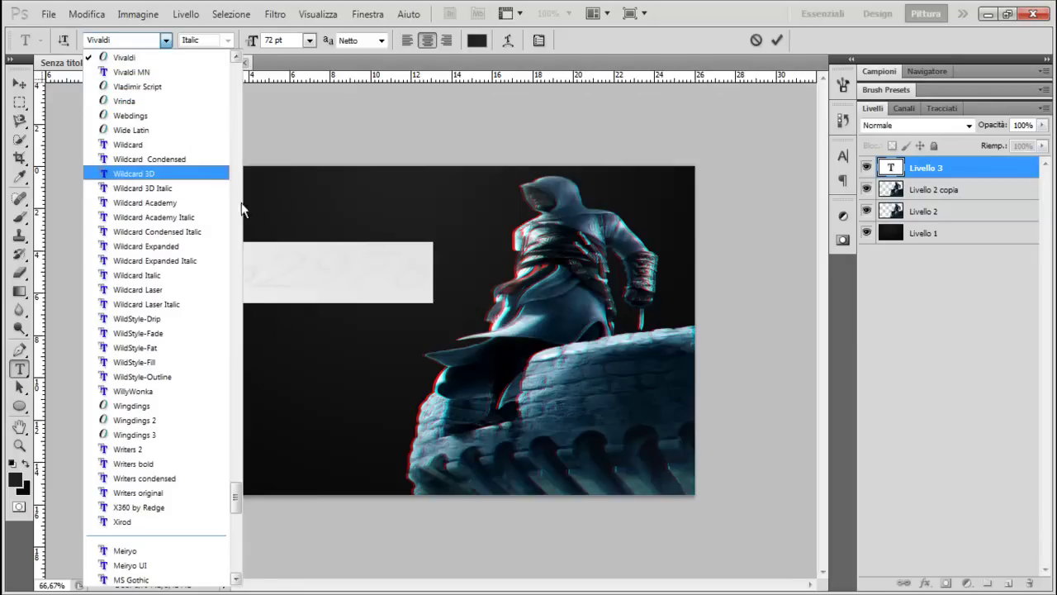
click(213, 551)
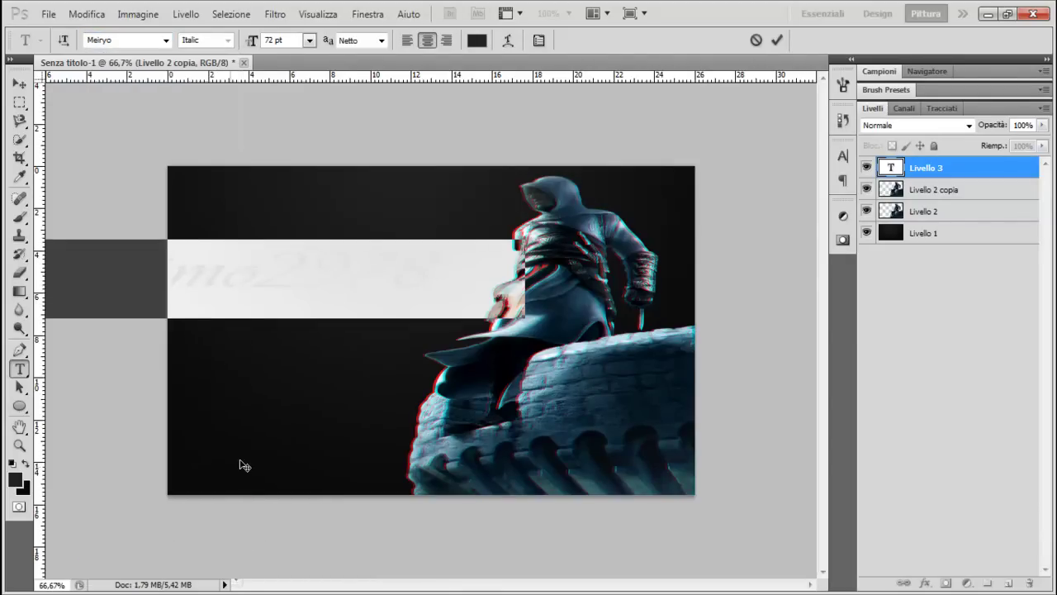
click(166, 40)
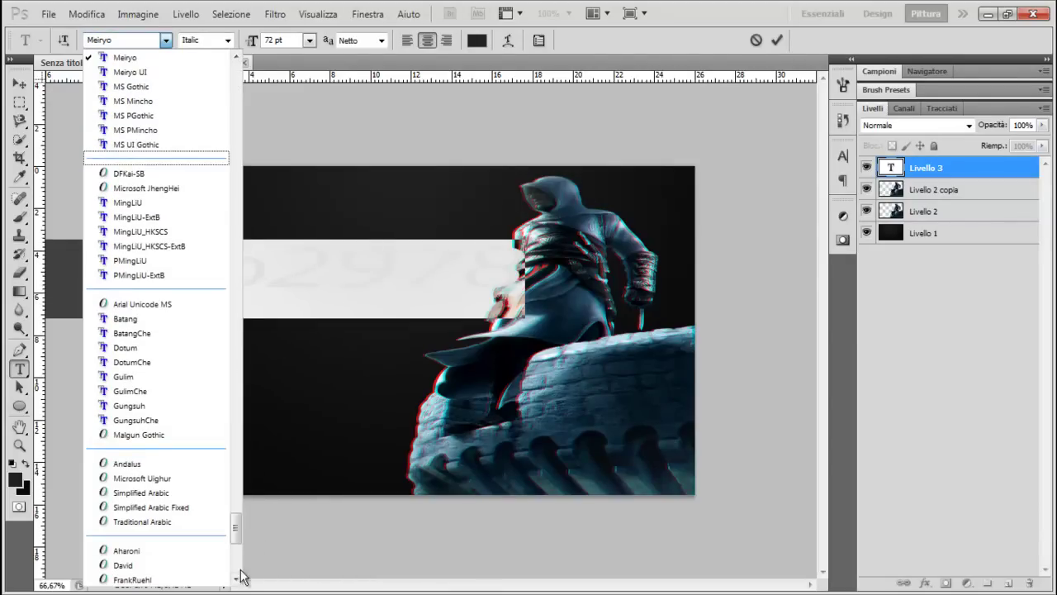
mouse_move(236, 539)
mouse_down()
mouse_move(233, 581)
mouse_move(235, 532)
mouse_up()
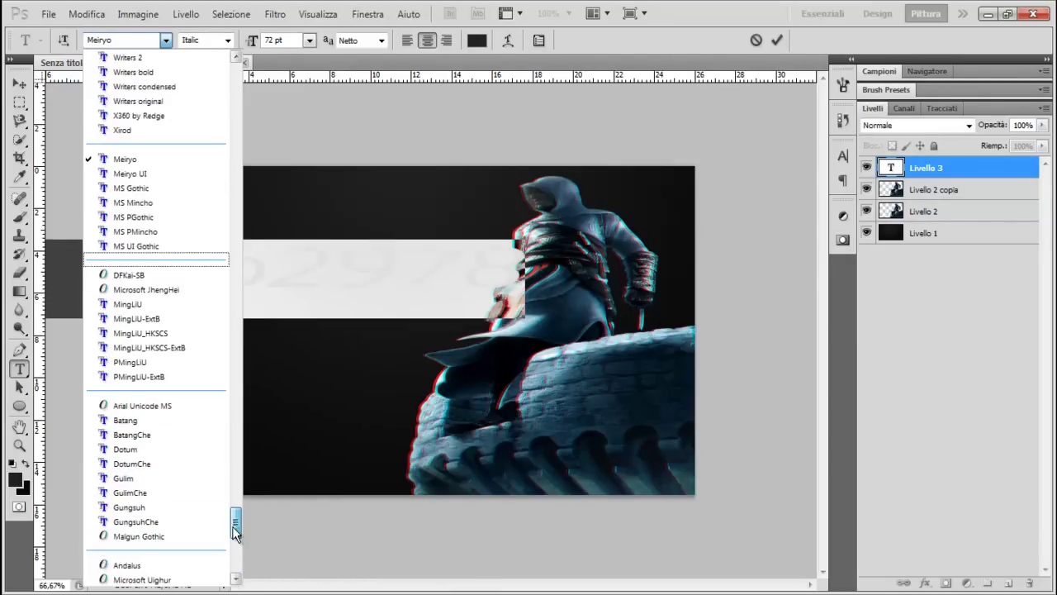
click(146, 116)
- Set the whole title text size to 36 pt
click(272, 281)
mouse_move(528, 279)
mouse_down()
mouse_move(407, 252)
mouse_move(157, 27)
mouse_up()
click(309, 39)
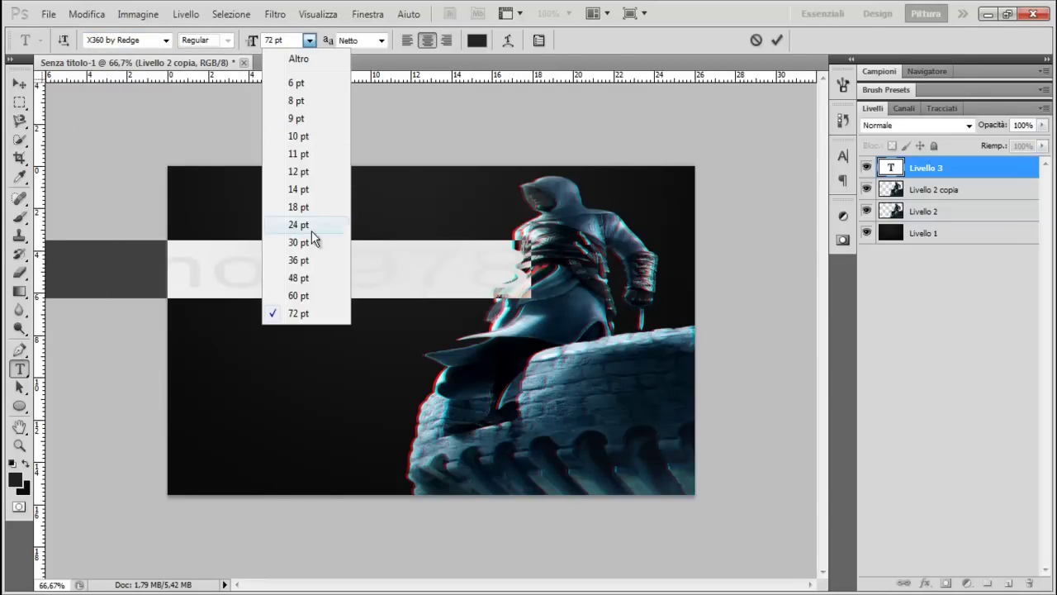
click(299, 260)
click(358, 275)
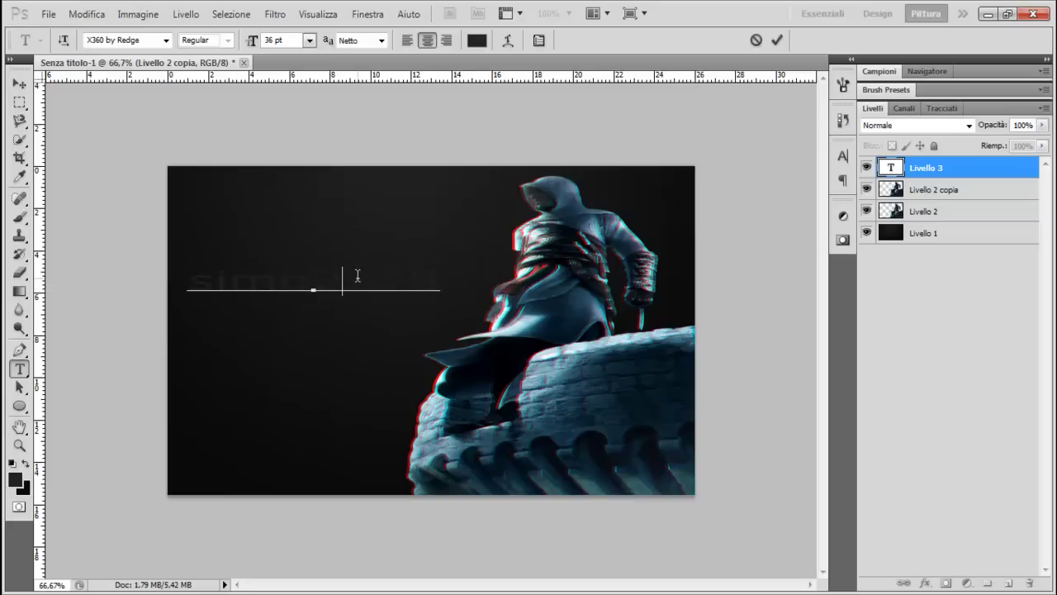
key(ctrl+a)
- Colour the simo2978 title pure white (ffffff) and commit the text
click(19, 479)
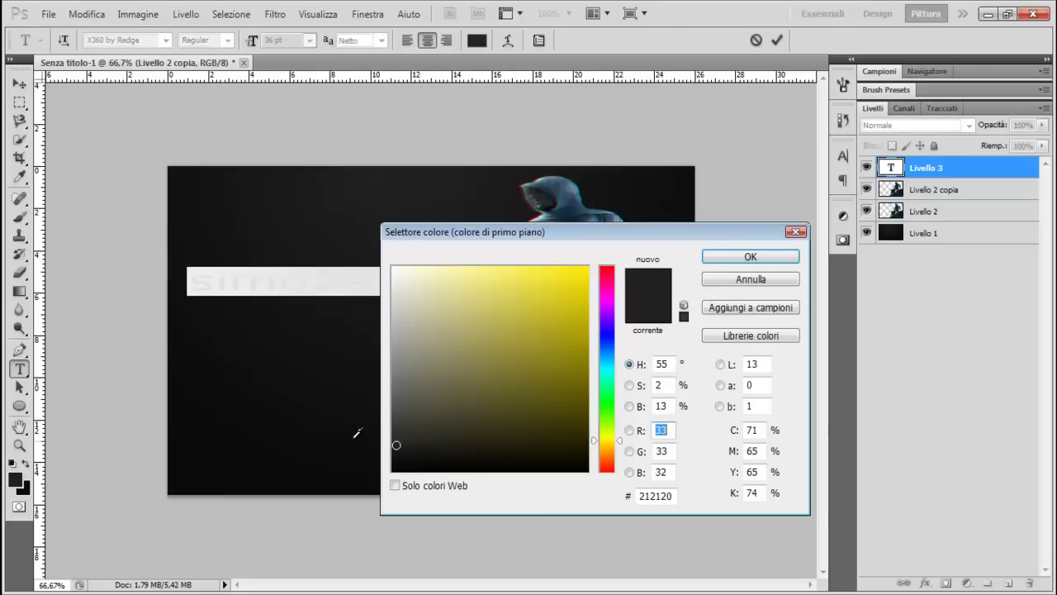
click(751, 279)
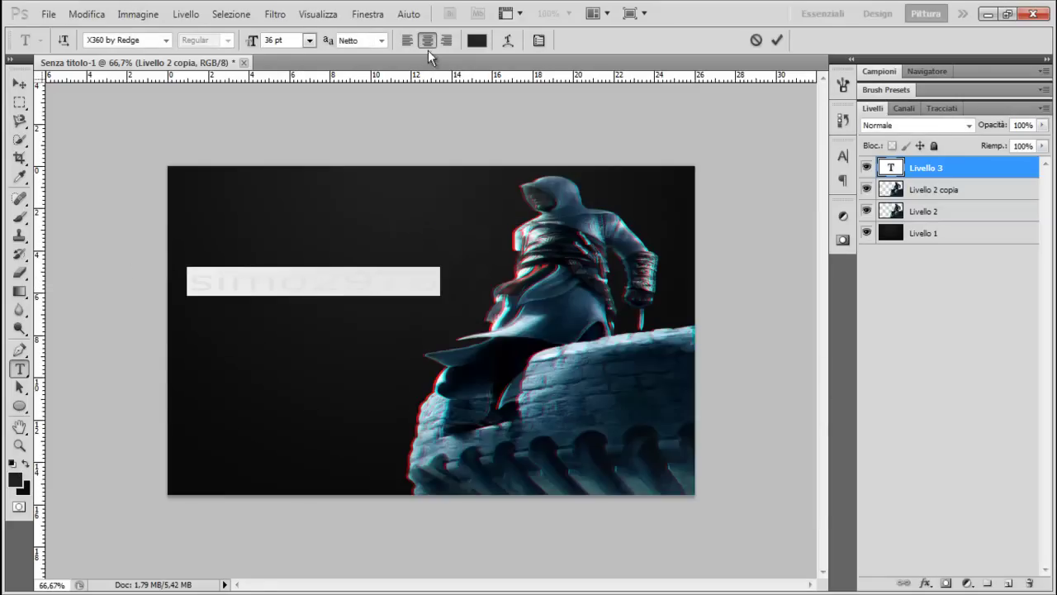
click(477, 40)
click(393, 471)
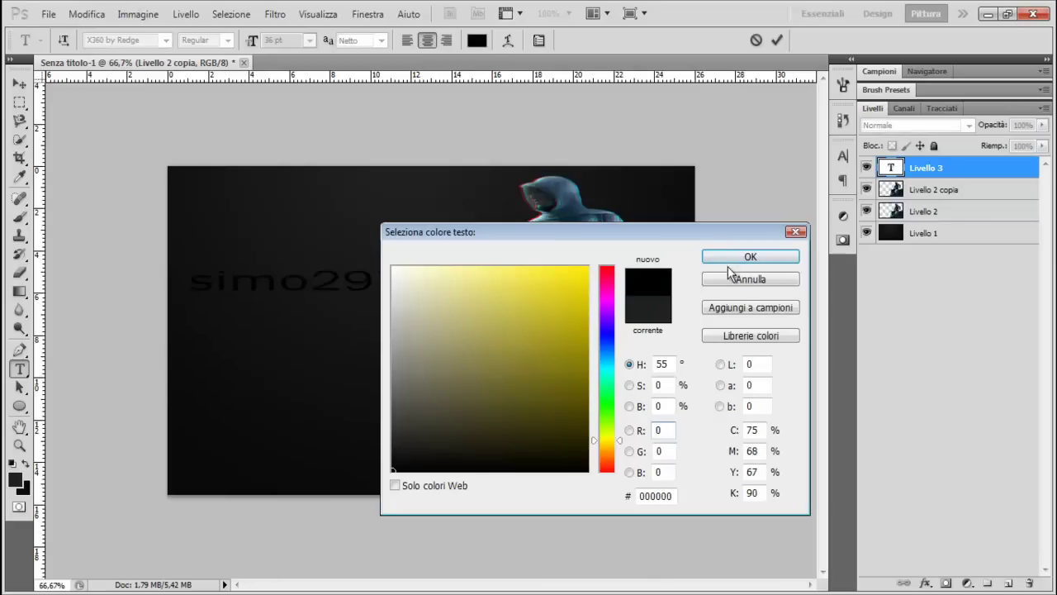
drag(420, 402, 333, 160)
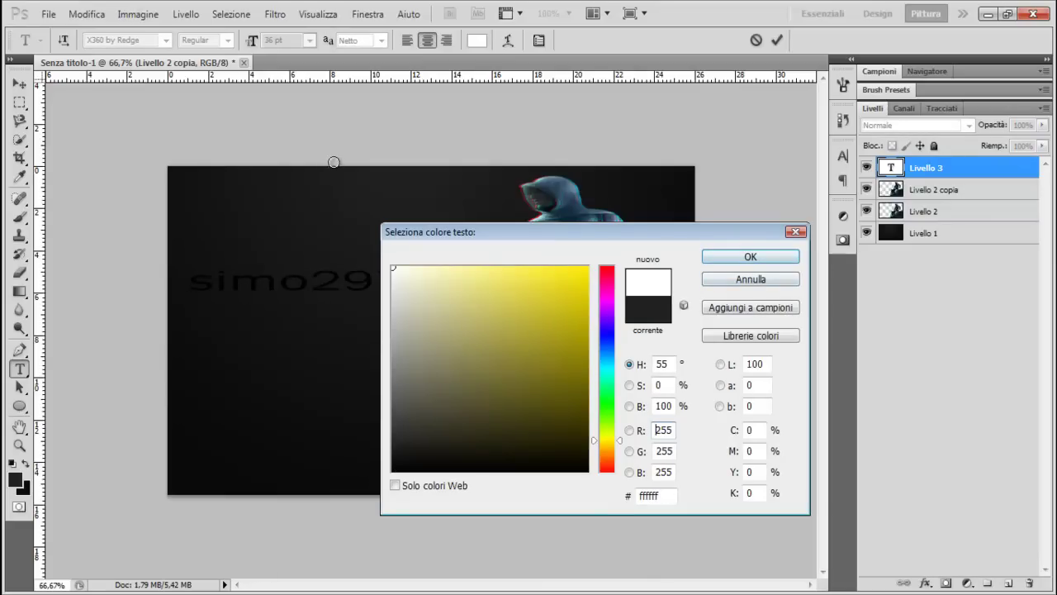
click(750, 256)
click(940, 172)
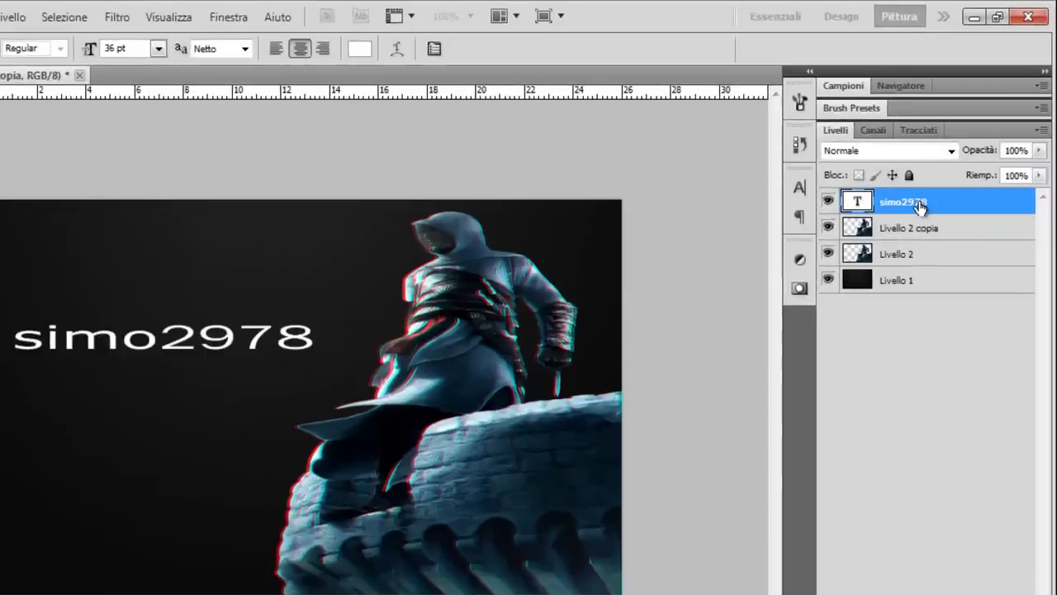
- Add a 1 px black outside Traccia stroke to the title layer
double_click(919, 205)
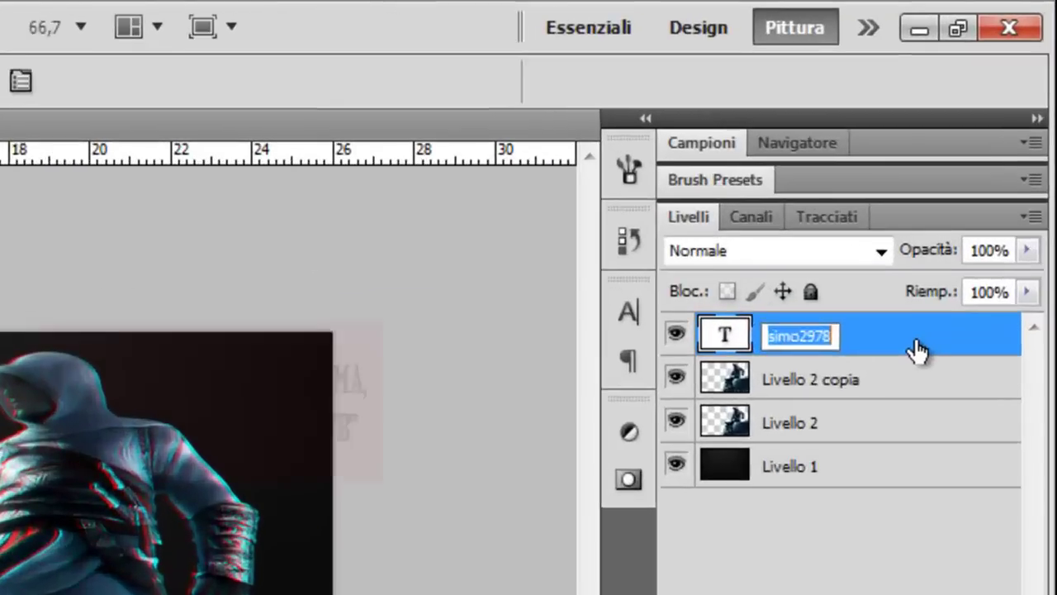
double_click(958, 206)
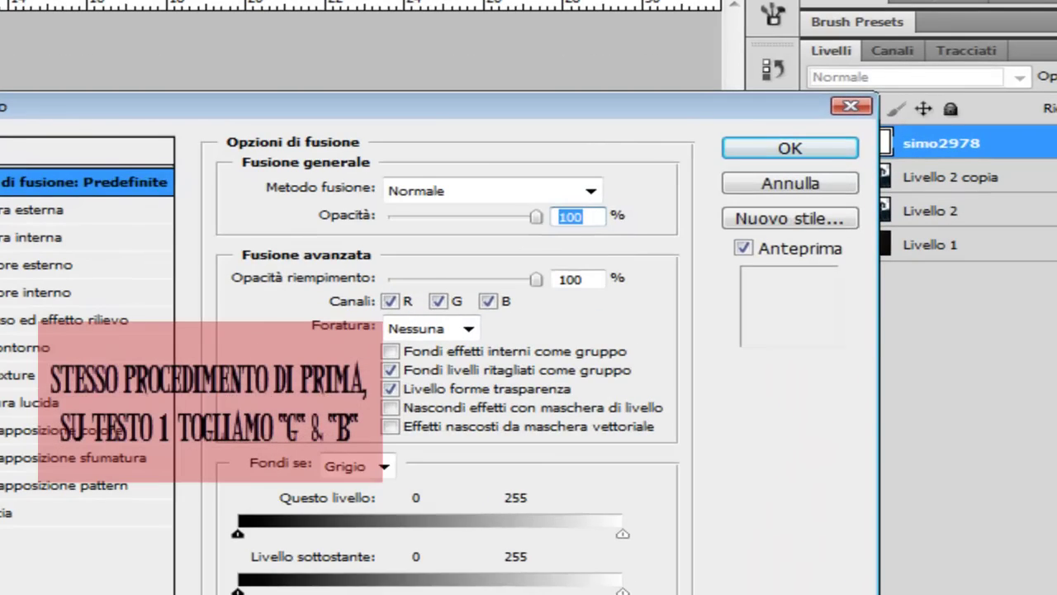
click(50, 512)
drag(379, 187, 371, 187)
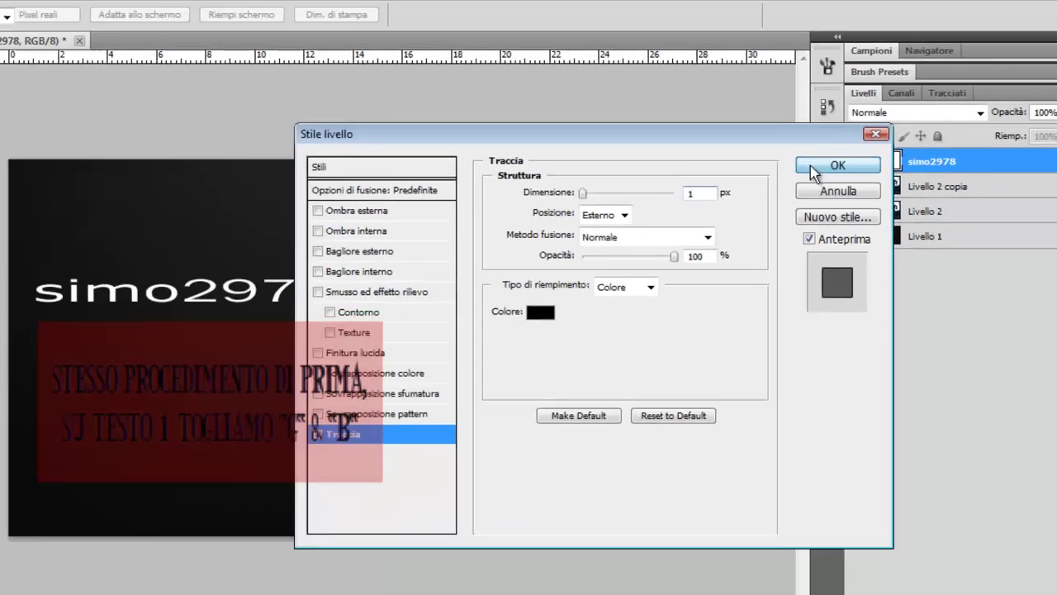
click(747, 154)
- Retype 'simo' in capitals so the title reads SIMO2978
drag(310, 281, 161, 281)
key(BackSpace)
text(SIMO)
key(ctrl+Return)
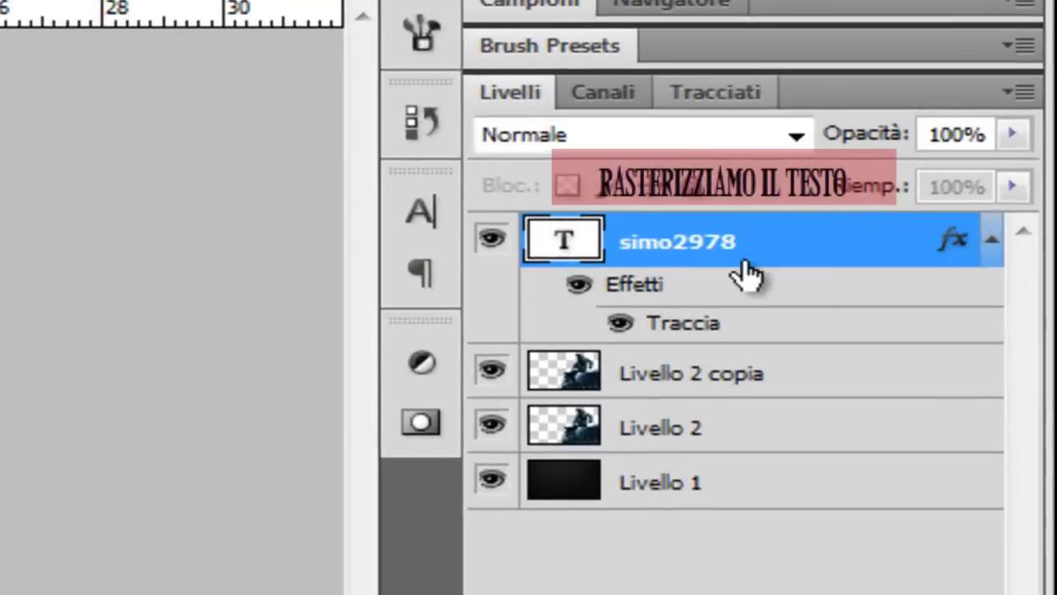
- Rasterize the SIMO2978 text layer and duplicate it as SIMO2978 copia
right_click(866, 221)
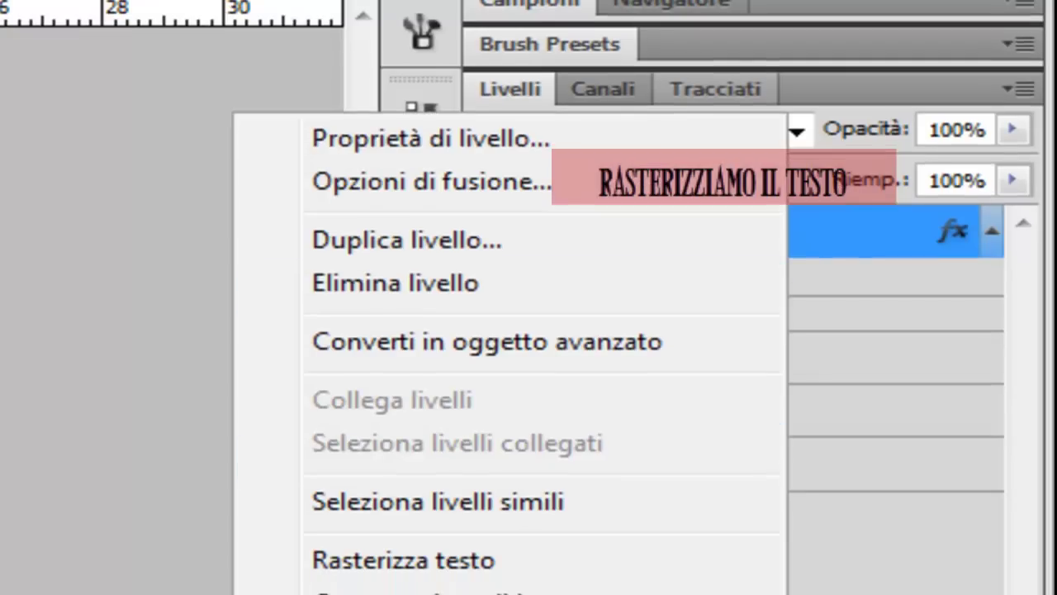
click(462, 580)
right_click(760, 208)
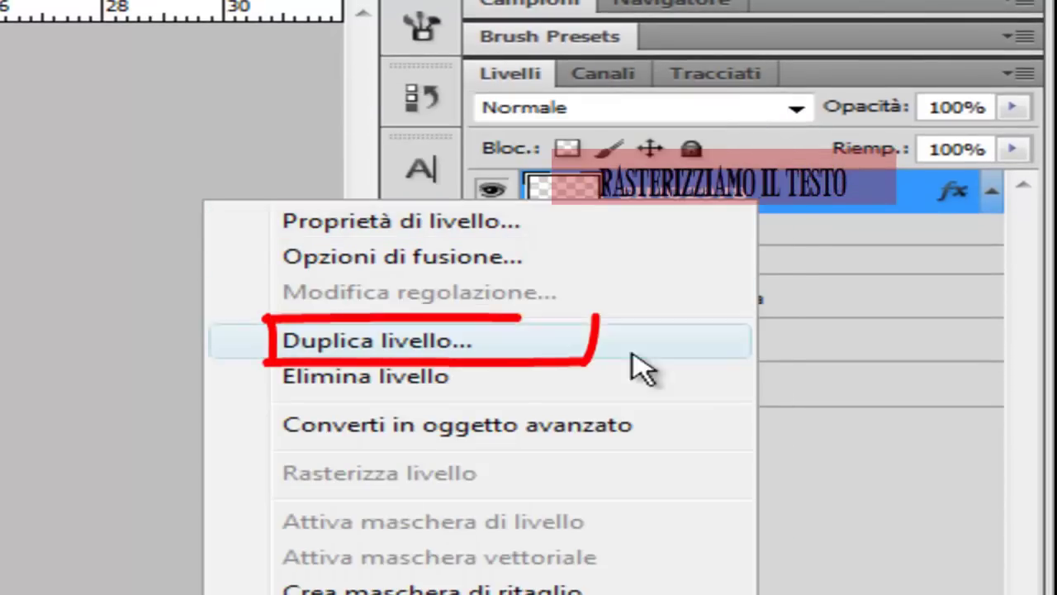
click(798, 193)
right_click(795, 192)
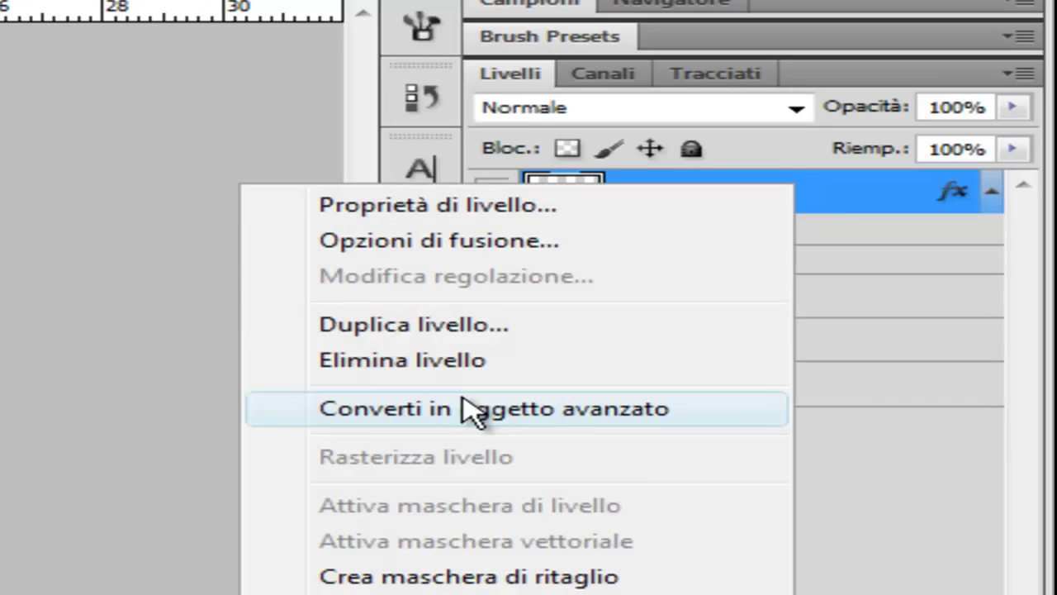
click(422, 326)
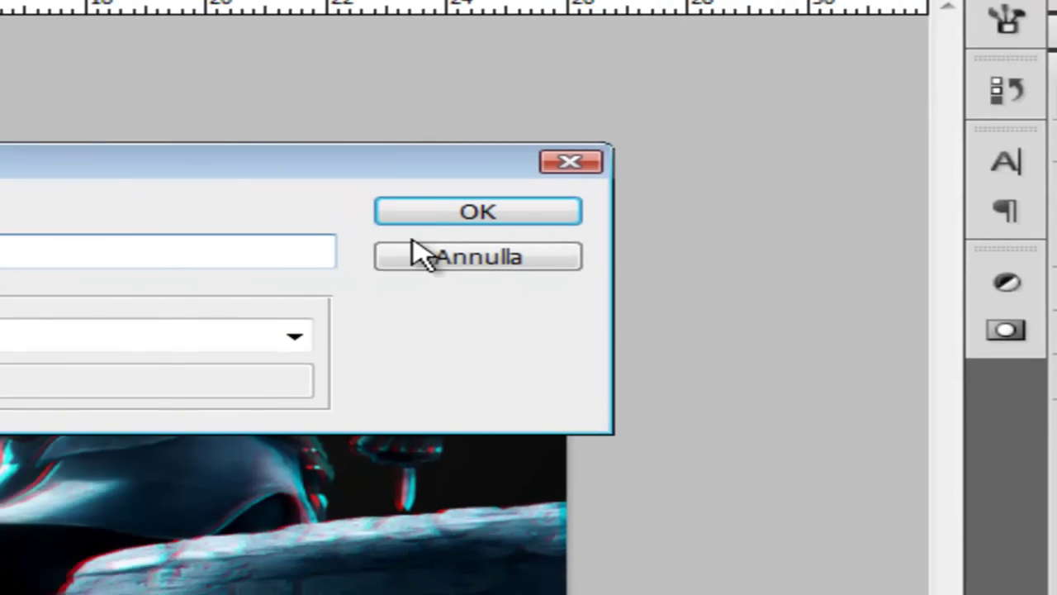
click(925, 207)
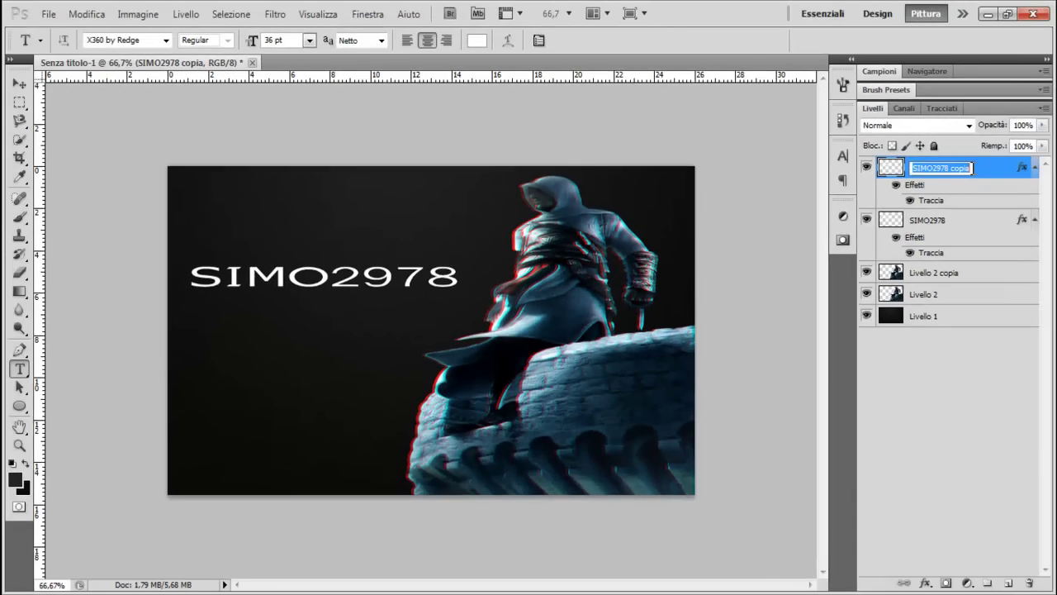
- Limit SIMO2978 copia to the red channel and SIMO2978 to green and blue
double_click(993, 175)
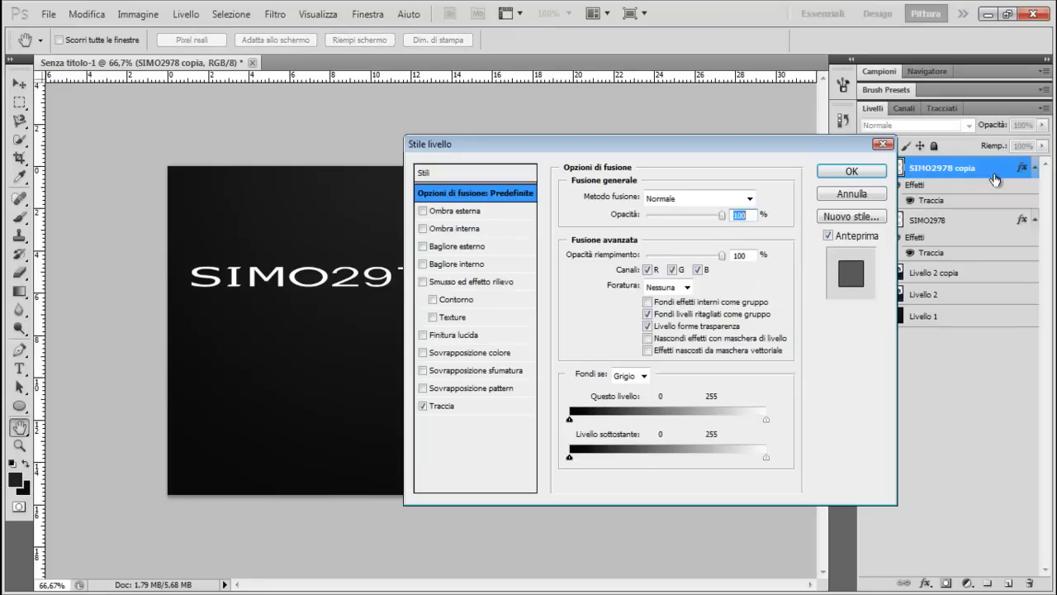
click(672, 270)
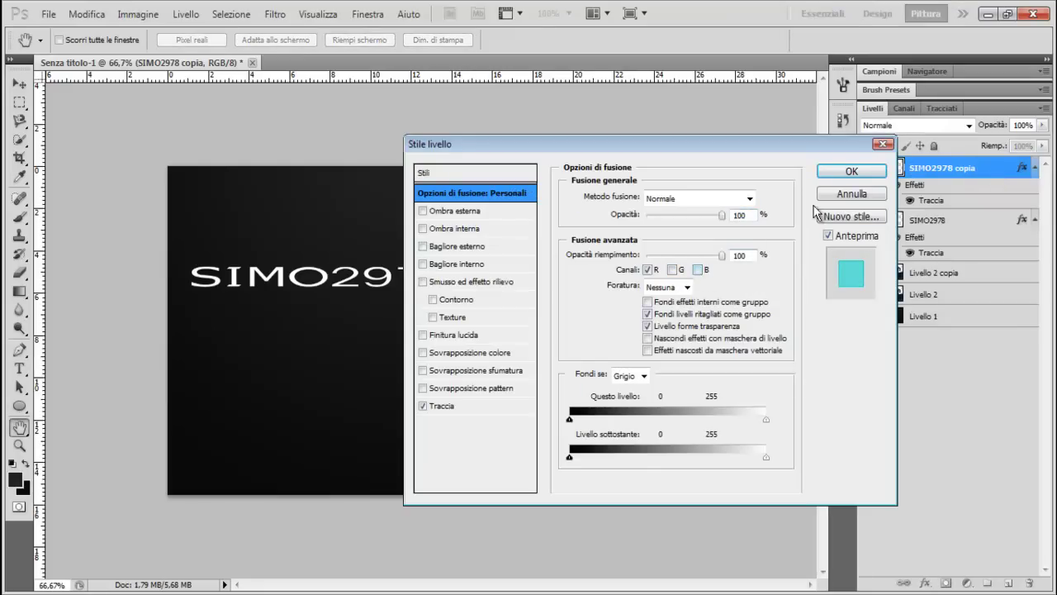
click(851, 171)
click(968, 217)
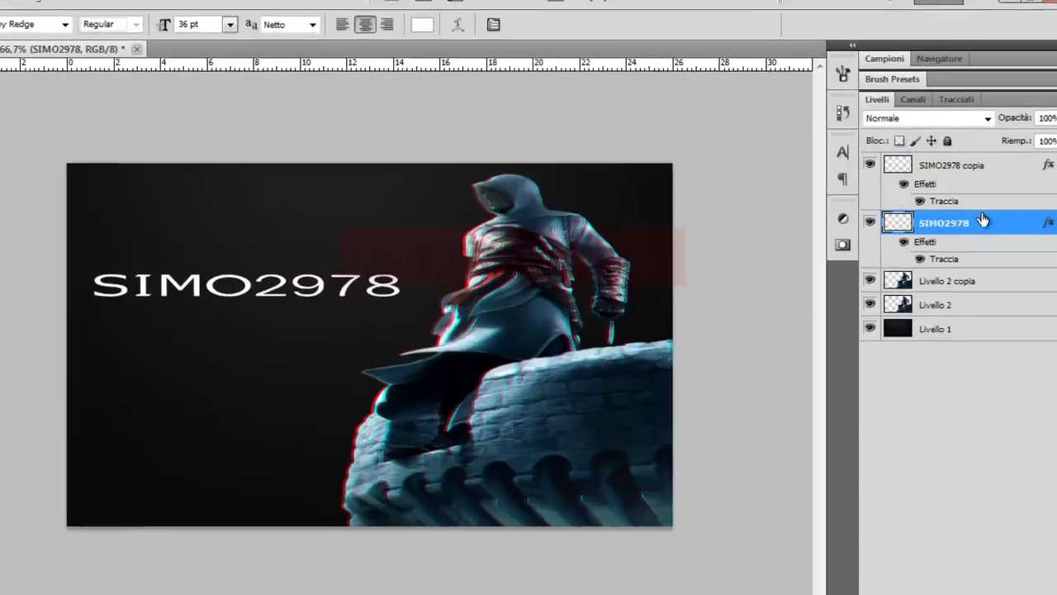
double_click(965, 217)
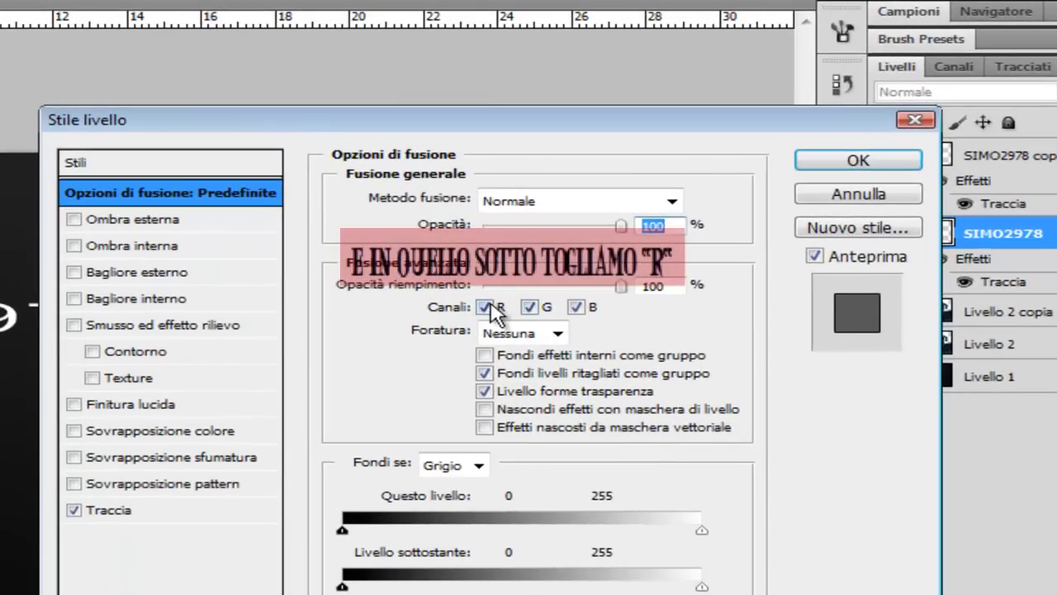
click(646, 270)
click(858, 160)
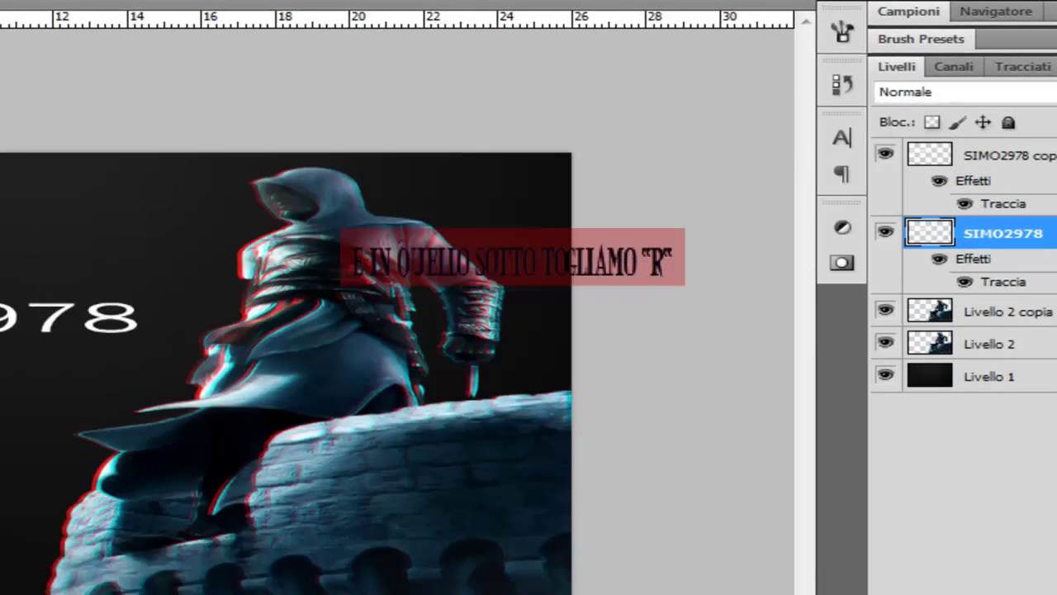
key(alt+shift+bracketleft)
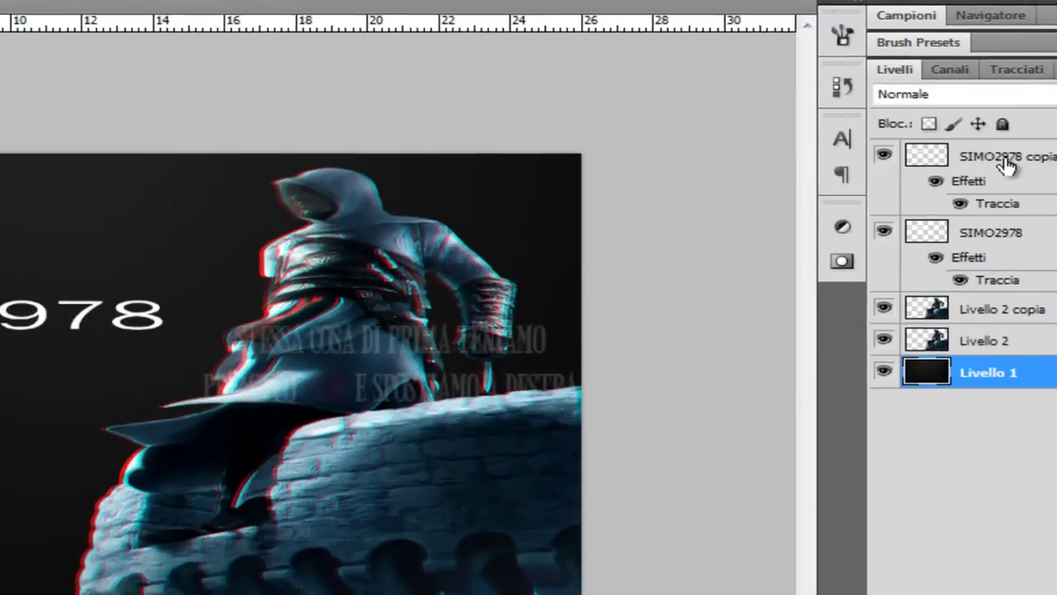
- Nudge the SIMO2978 copia layer a few pixels sideways for a slight red/cyan title fringe
click(1003, 158)
key(alt+shift+bracketleft)
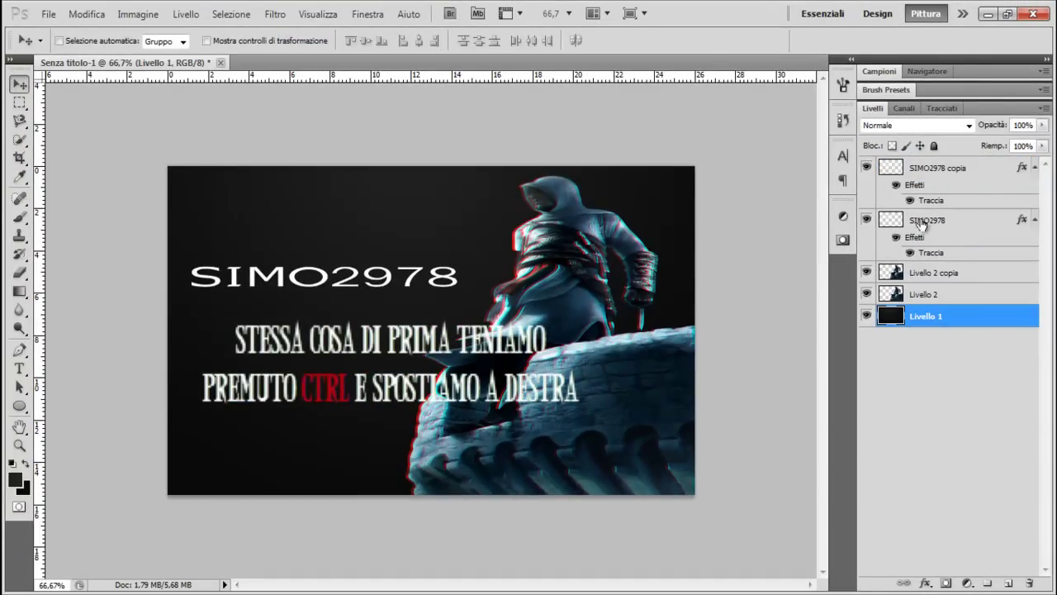
click(945, 170)
key(Right)
key(Right)
key(Right)
key(Right)
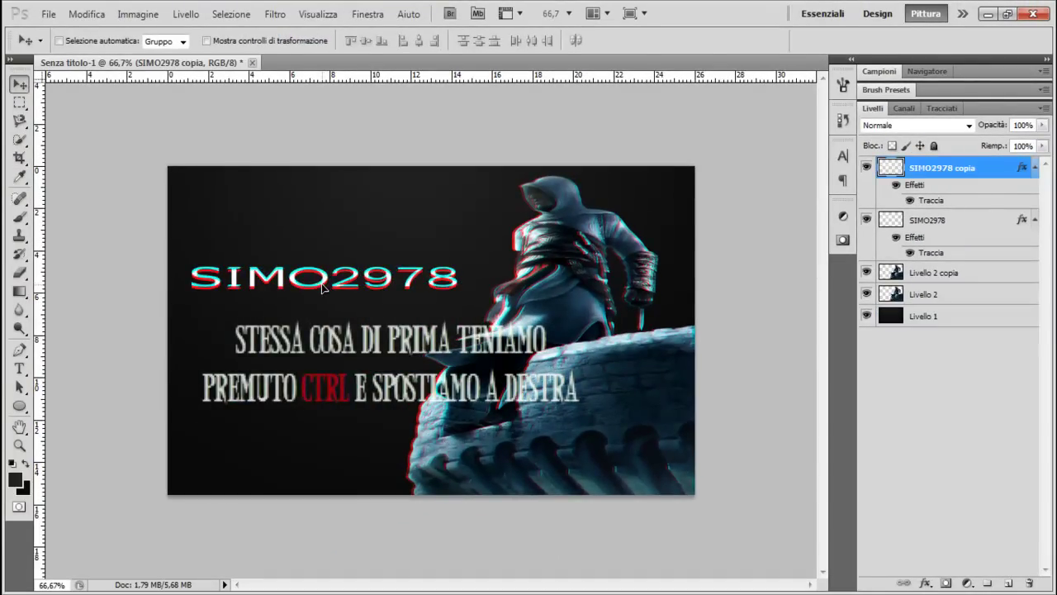
key(Left)
key(Left)
key(Left)
key(Left)
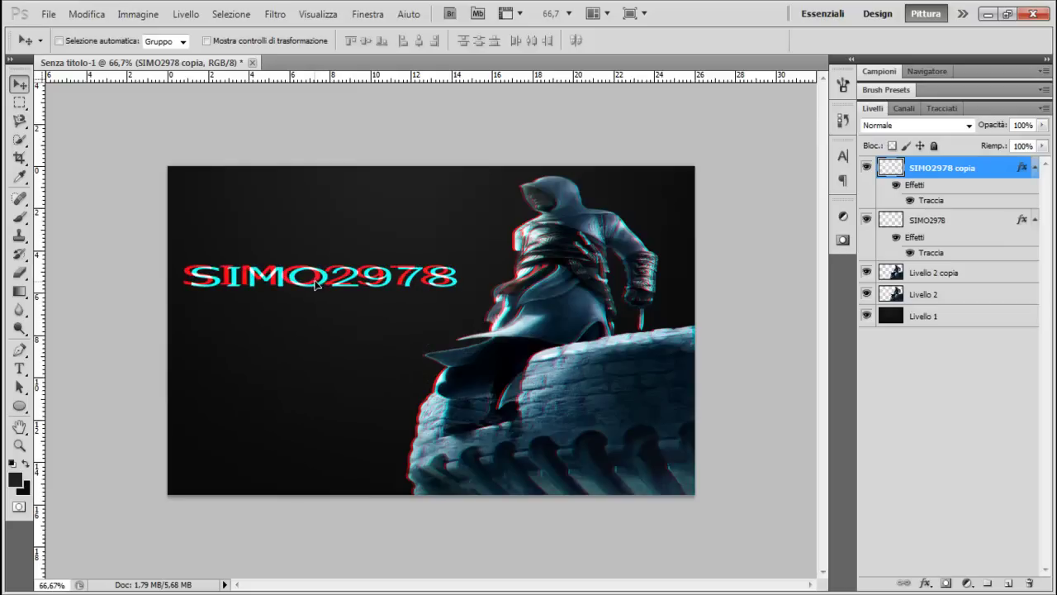
drag(320, 283, 324, 285)
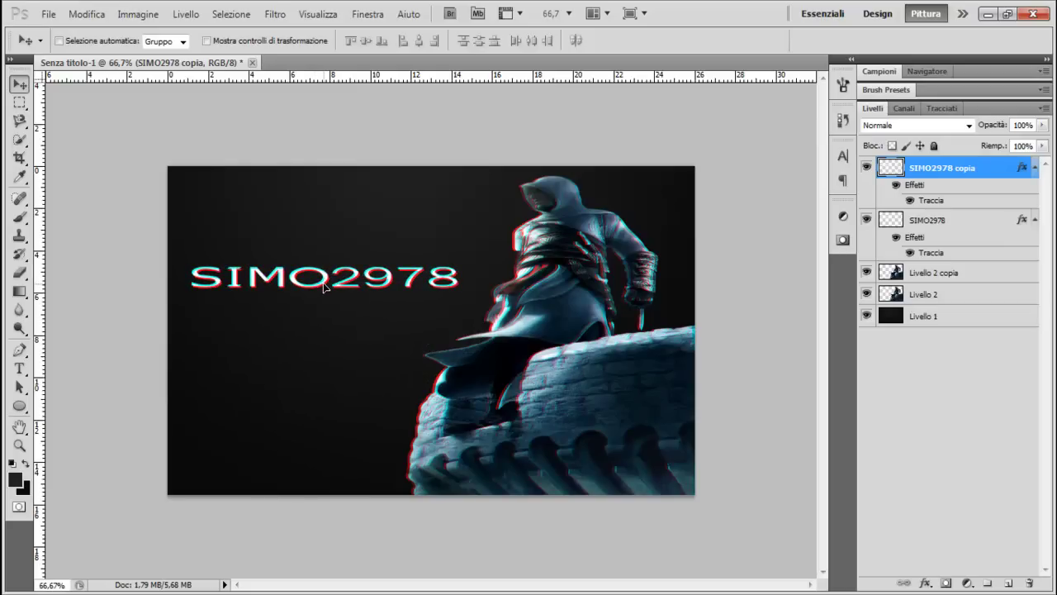
key(Left)
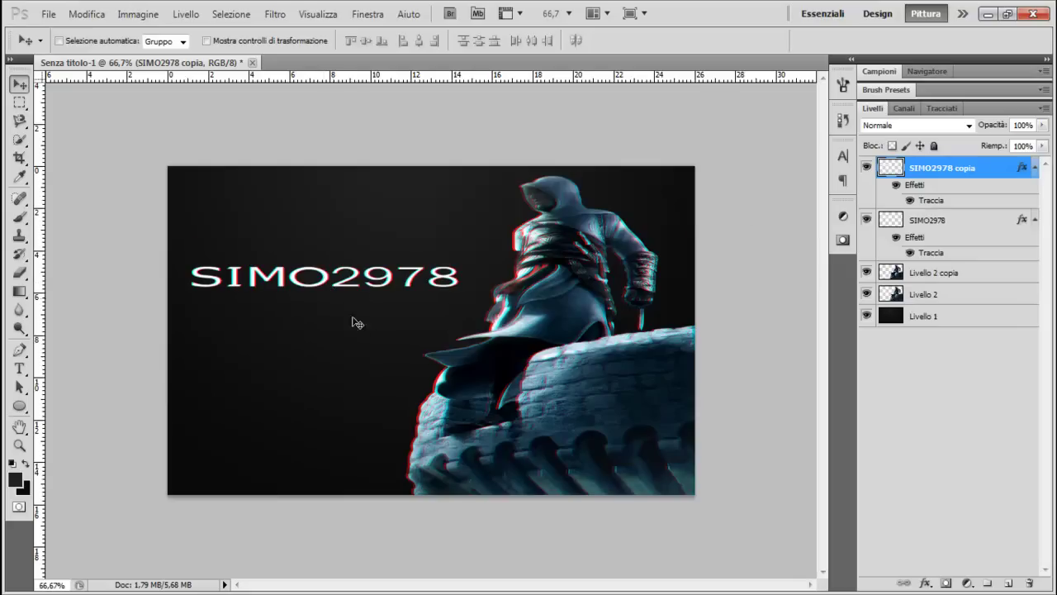